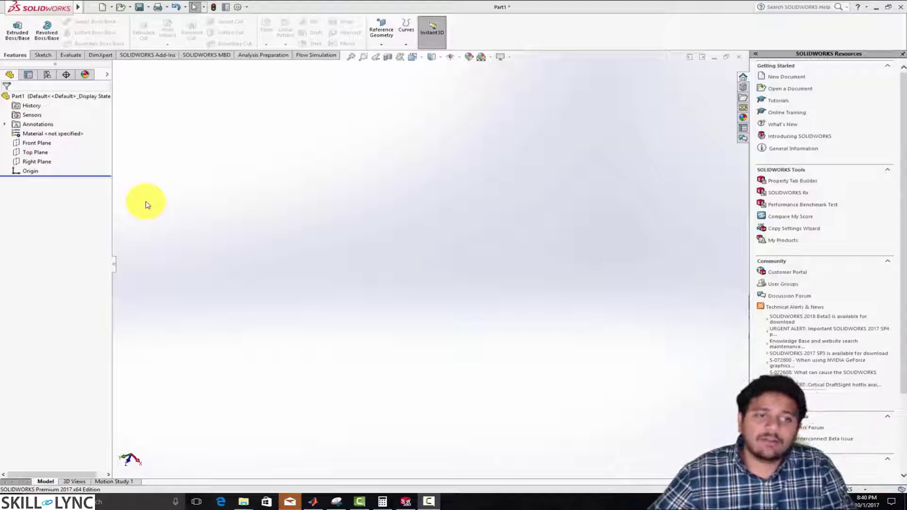
- Sketch a circle of radius 0.02 m centred on the origin on the Top Plane and finish the sketch
{"action": "left_click", "coordinate": [35, 152]}
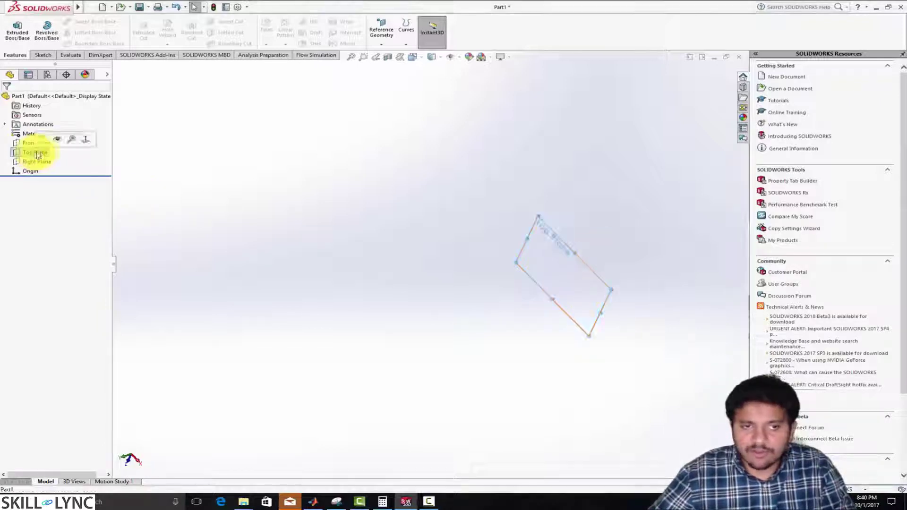
{"action": "left_click", "coordinate": [85, 139]}
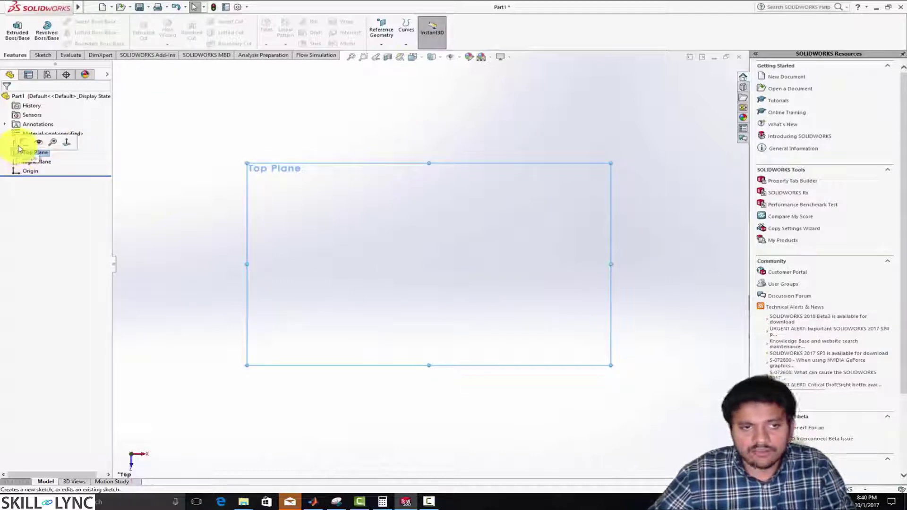
{"action": "left_click", "coordinate": [23, 142]}
{"action": "left_click", "coordinate": [81, 22]}
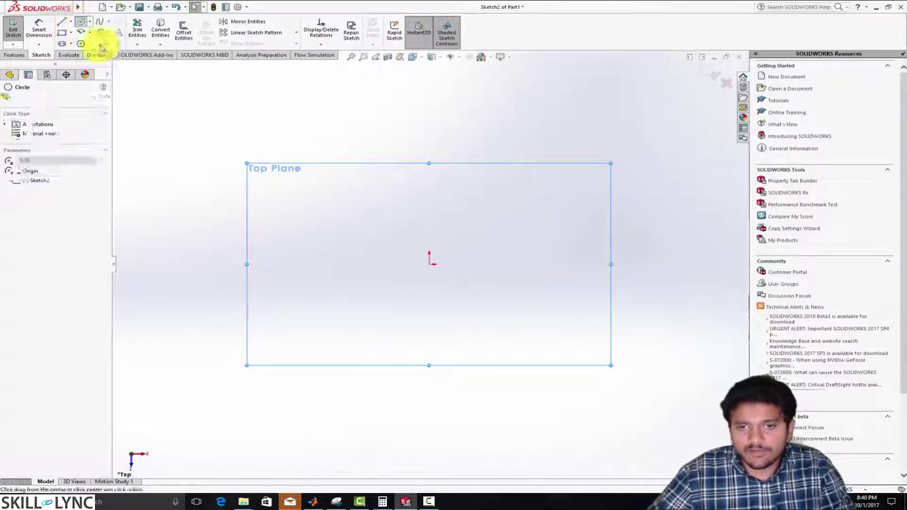
{"action": "left_click", "coordinate": [429, 265]}
{"action": "left_click", "coordinate": [466, 264]}
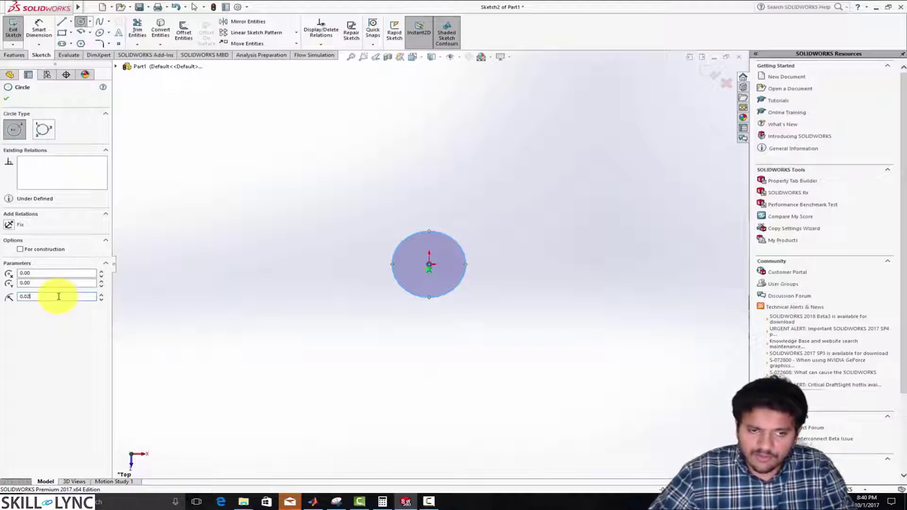
{"action": "left_click", "coordinate": [6, 98]}
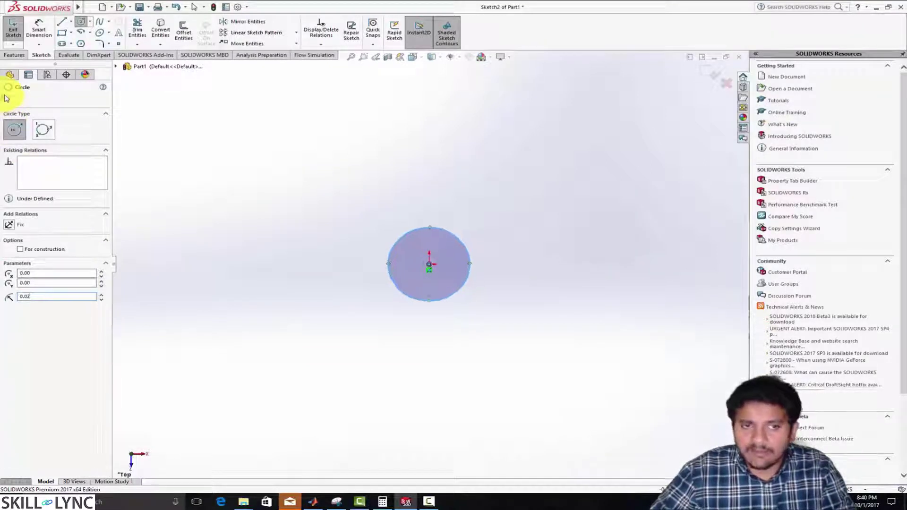
{"action": "left_click", "coordinate": [13, 29]}
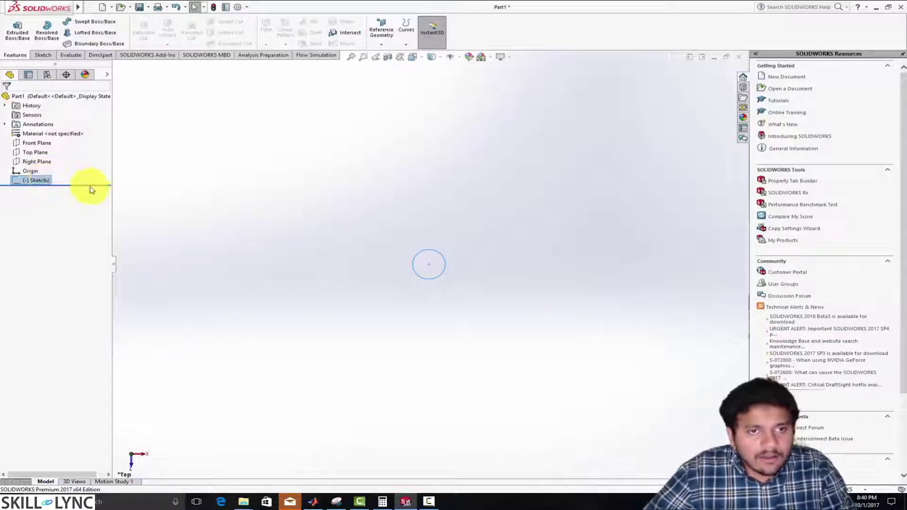
- Extrude the circle as a blind boss from the sketch plane to form a solid cylinder
{"action": "left_click", "coordinate": [17, 30]}
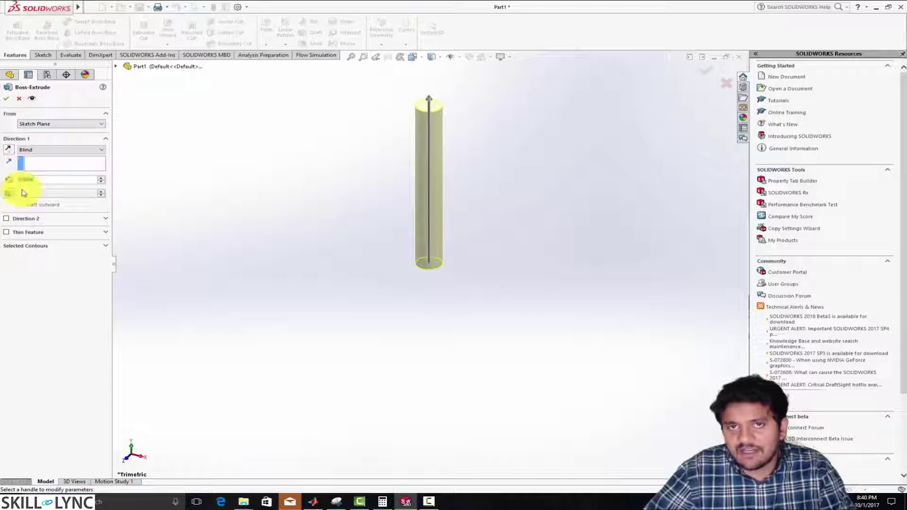
{"action": "left_click", "coordinate": [7, 98]}
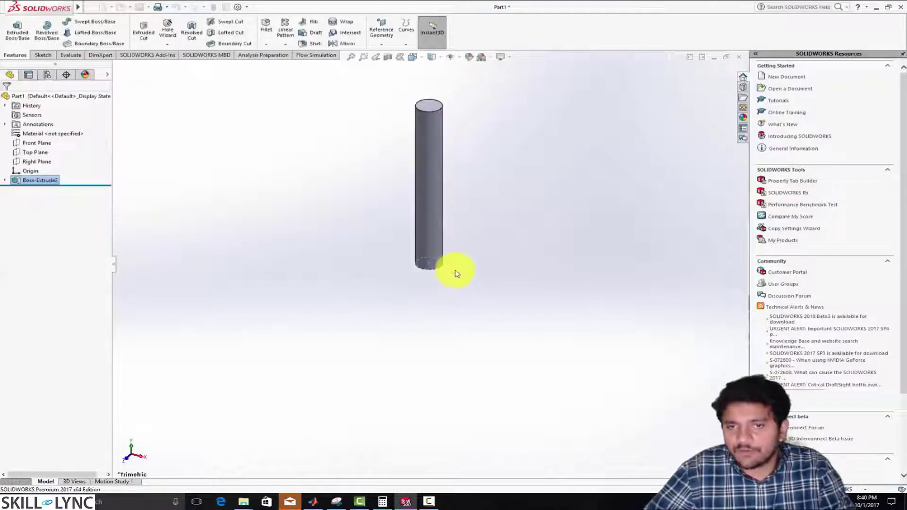
- Shell the cylinder to a 0.001 m wall thickness, removing both circular end faces, with the preview shown
{"action": "middle_click_drag", "start_coordinate": [390, 179], "coordinate": [389, 250]}
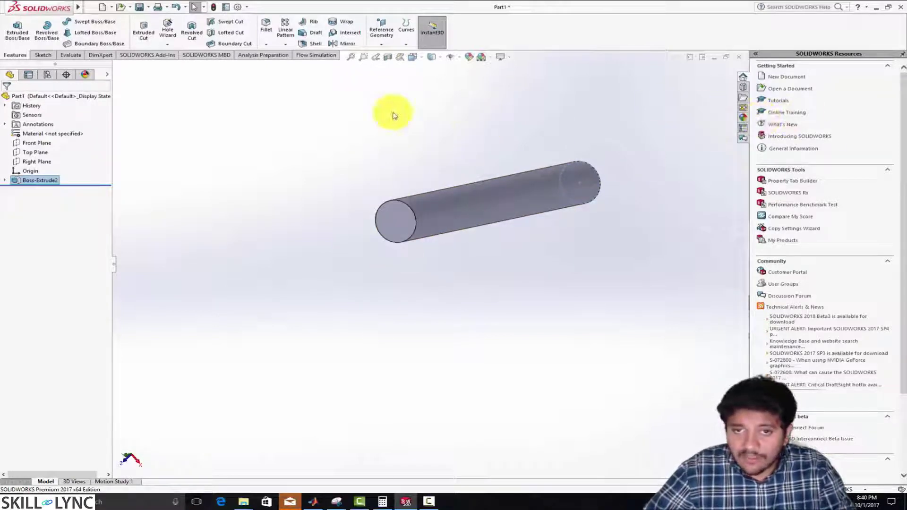
{"action": "left_click", "coordinate": [301, 43]}
{"action": "left_click", "coordinate": [384, 217]}
{"action": "middle_click_drag", "start_coordinate": [458, 253], "coordinate": [513, 228]}
{"action": "left_click", "coordinate": [570, 202]}
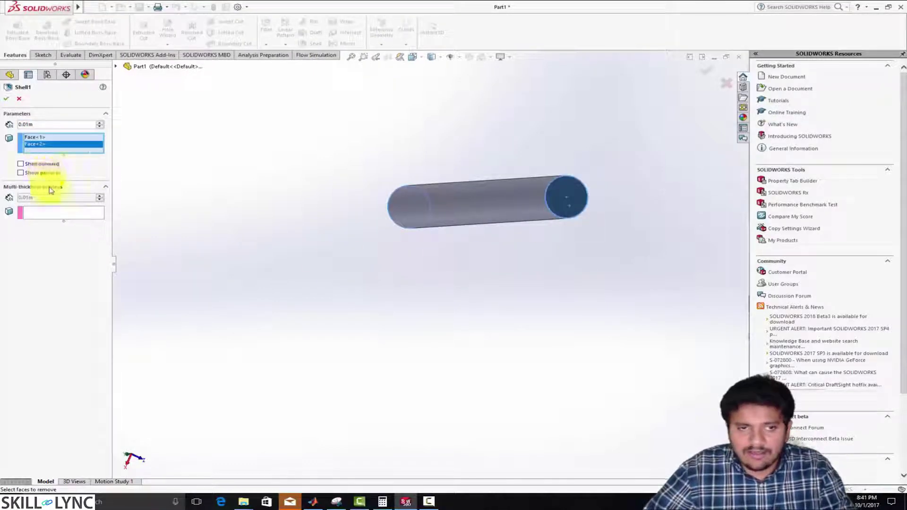
{"action": "left_click", "coordinate": [25, 124]}
{"action": "type", "text": "0"}
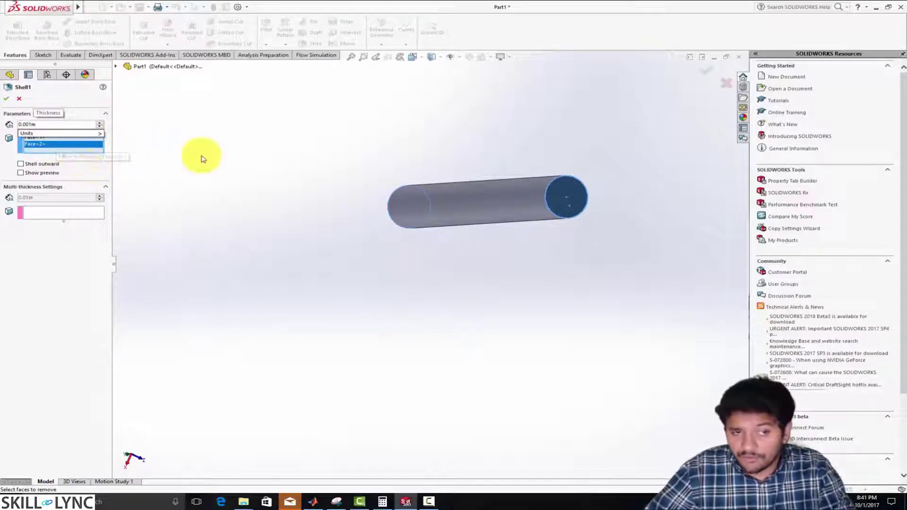
{"action": "left_click", "coordinate": [21, 173]}
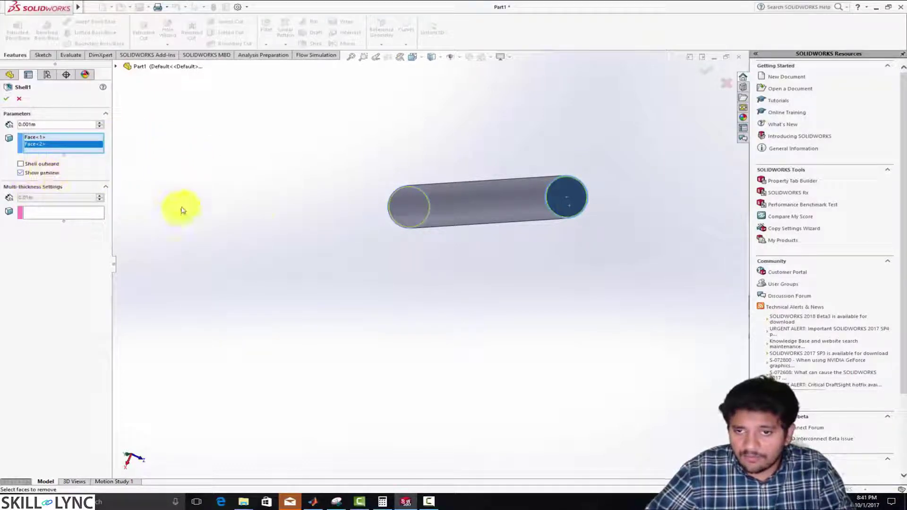
{"action": "left_click", "coordinate": [10, 100]}
- Examine the hollow pipe's open ends and thin wall from several angles
{"action": "scroll", "coordinate": [443, 272], "scroll_direction": "down", "scroll_amount": 2}
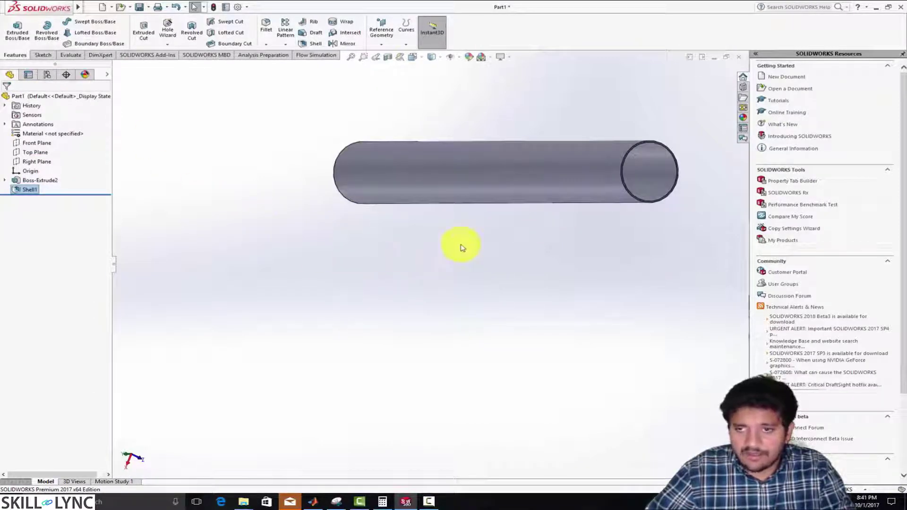
{"action": "middle_click_drag", "start_coordinate": [461, 248], "coordinate": [425, 269]}
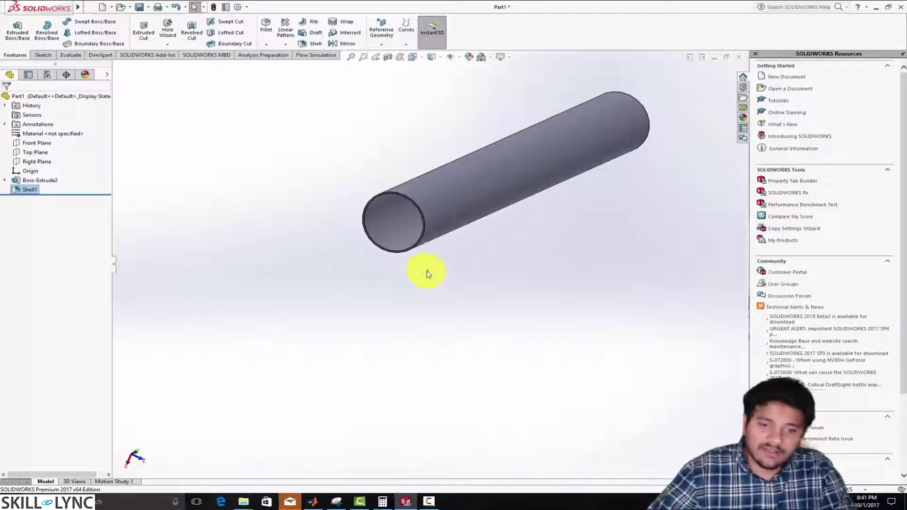
{"action": "scroll", "coordinate": [427, 274], "scroll_direction": "up", "scroll_amount": 2}
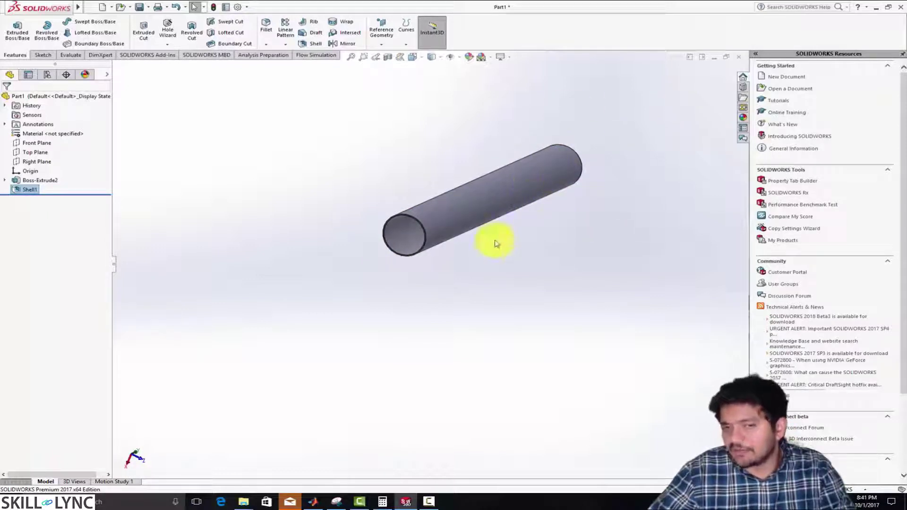
{"action": "scroll", "coordinate": [549, 192], "scroll_direction": "down", "scroll_amount": 3}
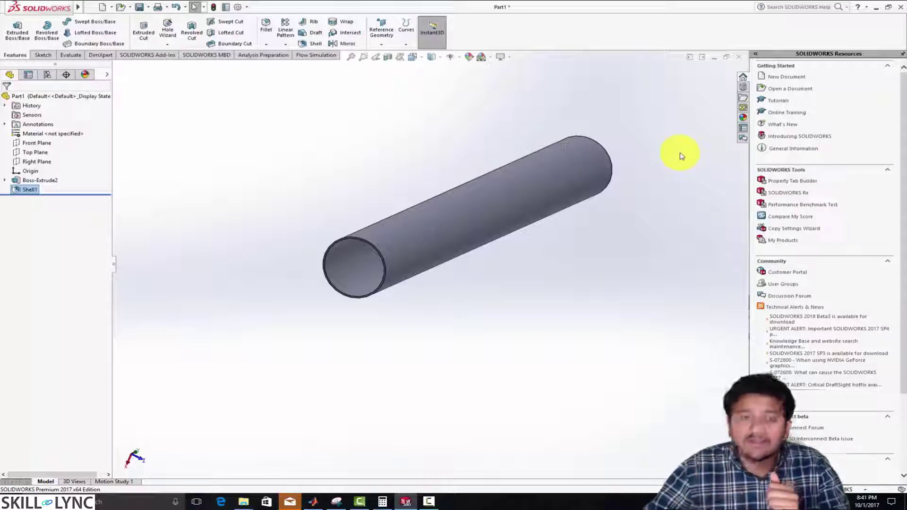
{"action": "scroll", "coordinate": [562, 212], "scroll_direction": "down", "scroll_amount": 3}
{"action": "scroll", "coordinate": [589, 250], "scroll_direction": "up", "scroll_amount": 2}
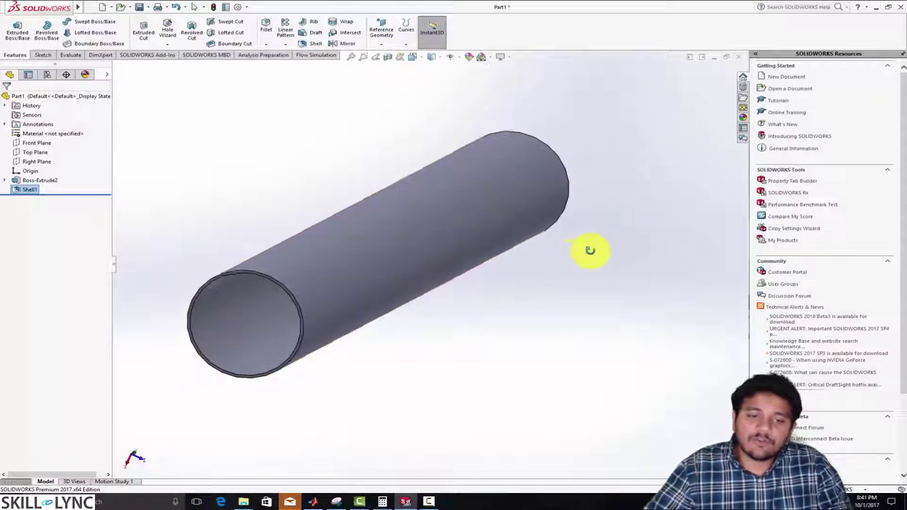
{"action": "middle_click_drag", "start_coordinate": [596, 243], "coordinate": [122, 287]}
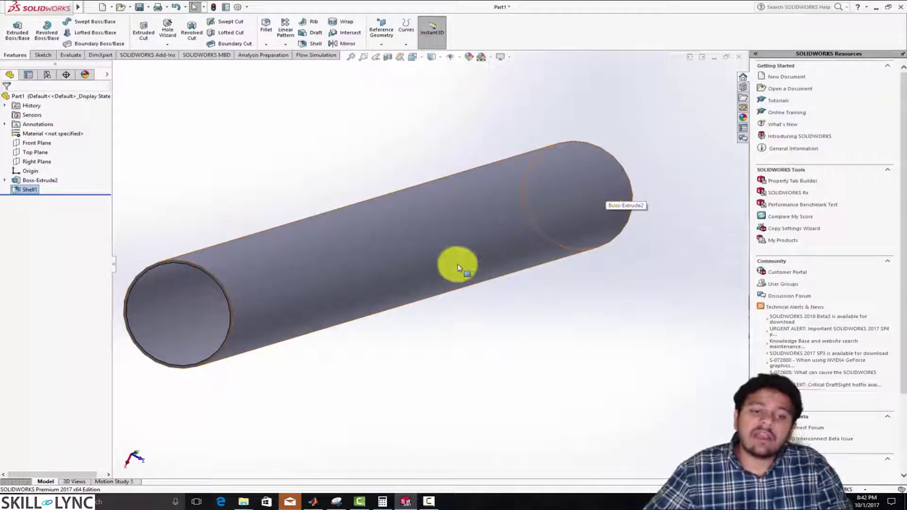
{"action": "middle_click_drag", "start_coordinate": [457, 263], "coordinate": [338, 288]}
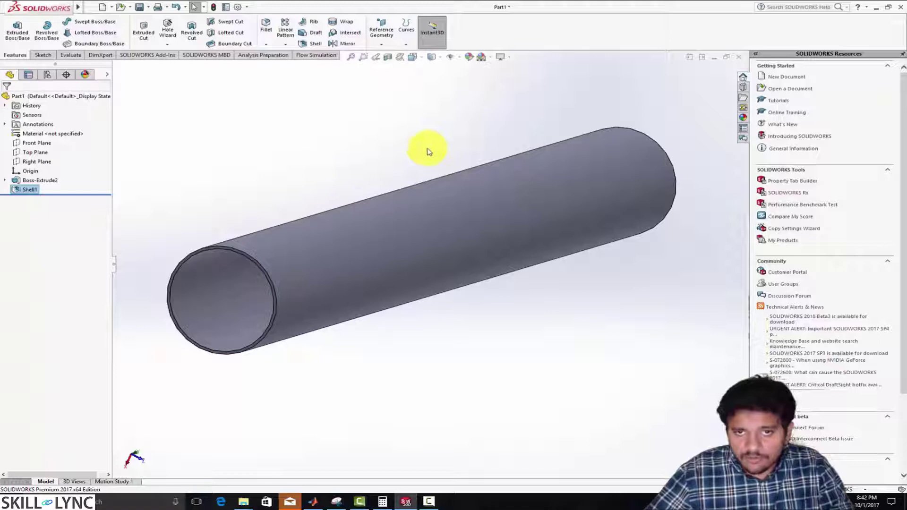
- Create Flow Simulation lids on the annular faces at both open ends of the pipe
{"action": "left_click", "coordinate": [315, 55]}
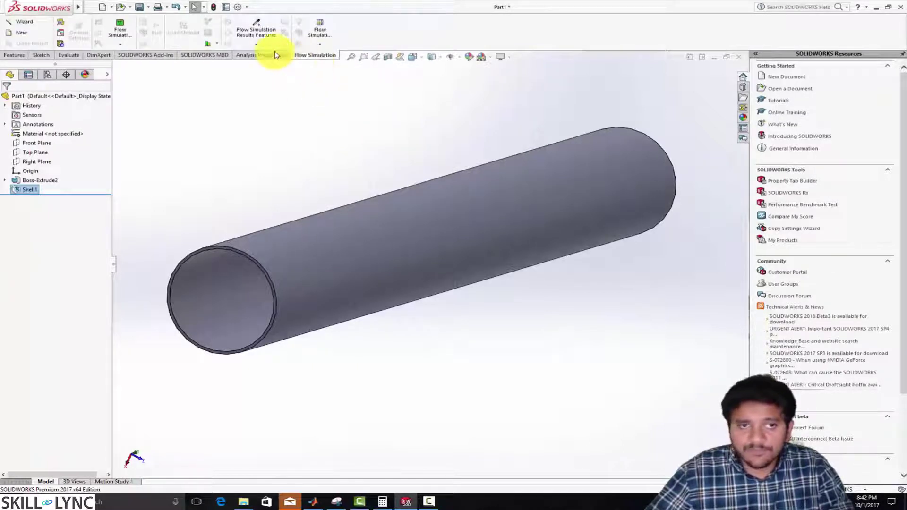
{"action": "left_click", "coordinate": [63, 46]}
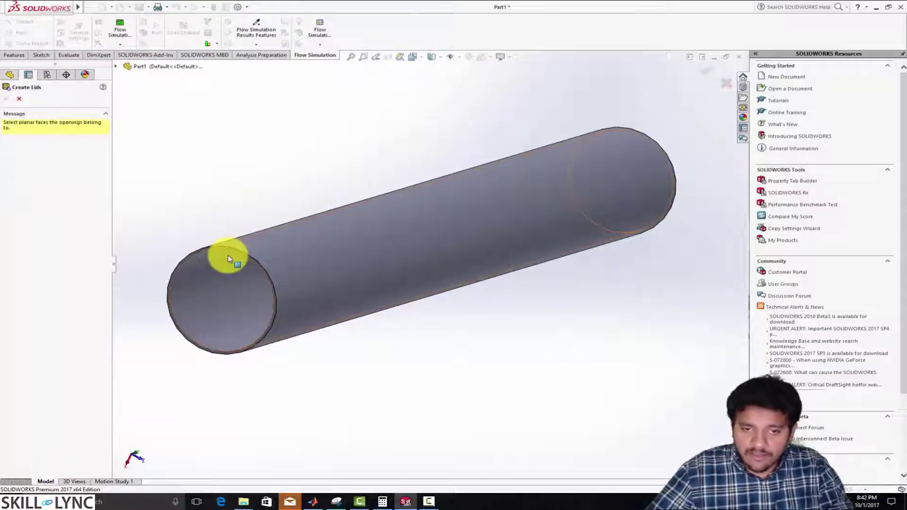
{"action": "scroll", "coordinate": [230, 251], "scroll_direction": "down", "scroll_amount": 4}
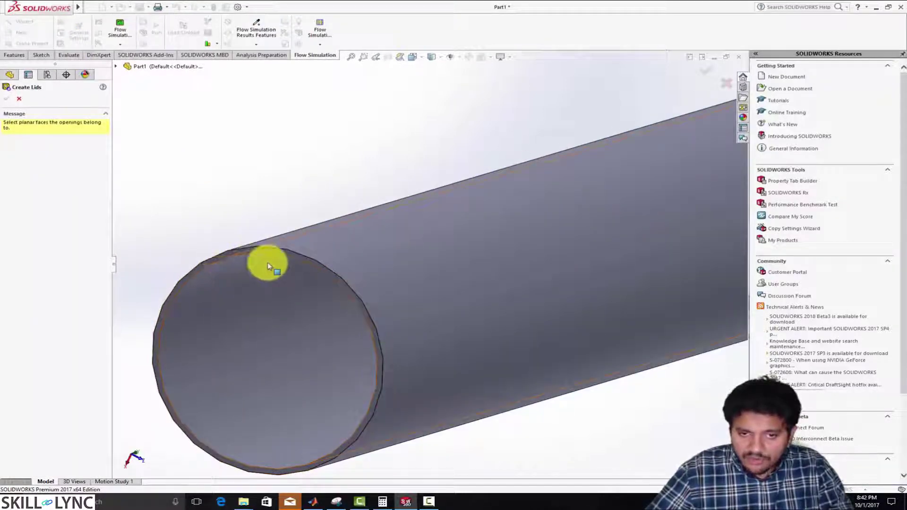
{"action": "left_click", "coordinate": [183, 283]}
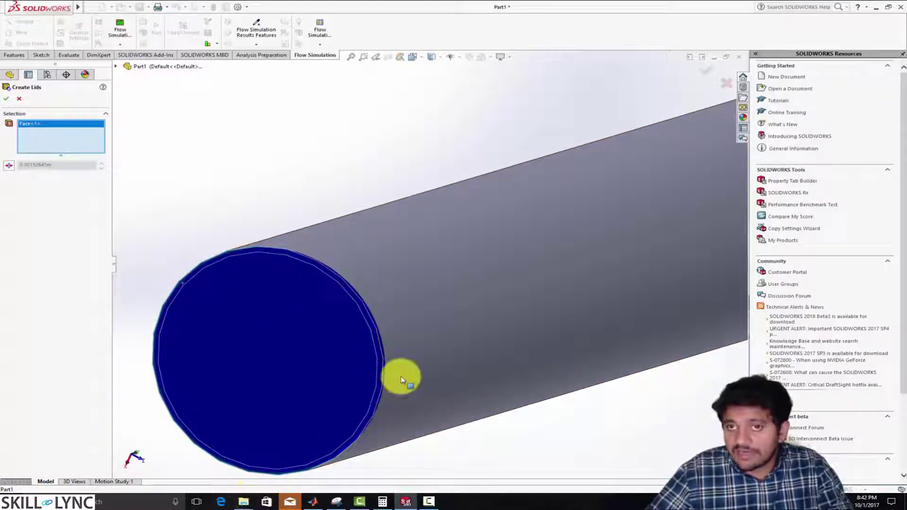
{"action": "scroll", "coordinate": [474, 242], "scroll_direction": "up", "scroll_amount": 5}
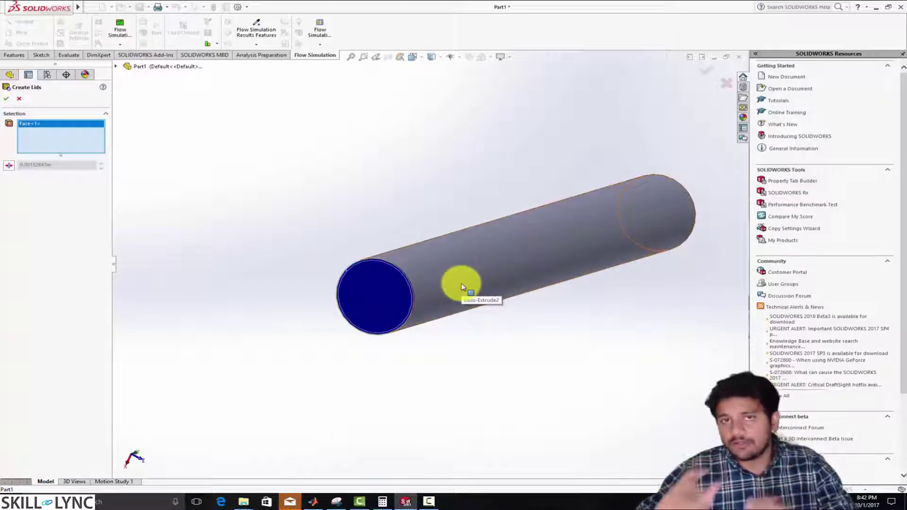
{"action": "middle_click_drag", "start_coordinate": [623, 313], "coordinate": [610, 277]}
{"action": "scroll", "coordinate": [614, 260], "scroll_direction": "down", "scroll_amount": 5}
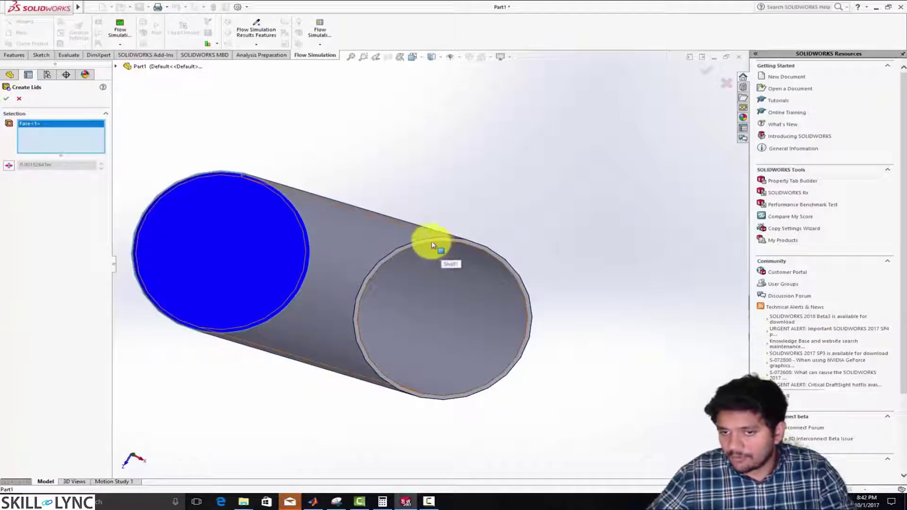
{"action": "left_click", "coordinate": [440, 255]}
{"action": "scroll", "coordinate": [446, 265], "scroll_direction": "up", "scroll_amount": 3}
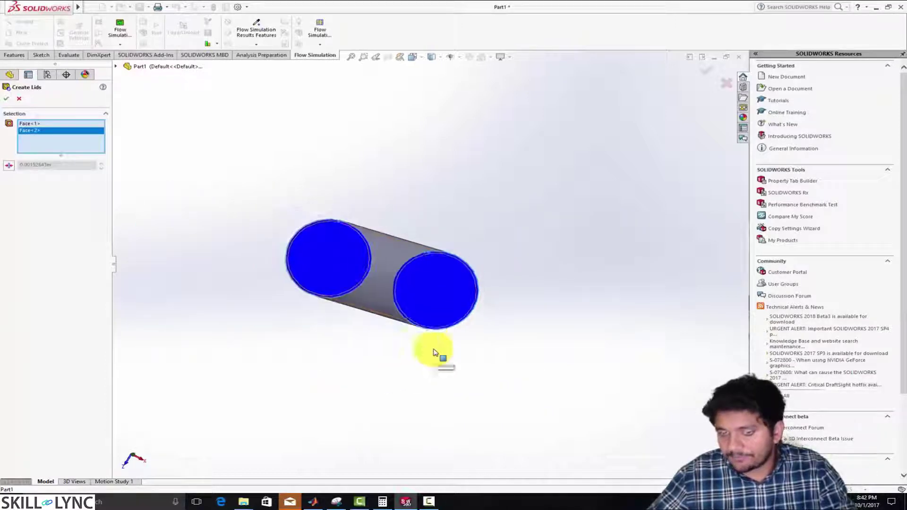
{"action": "middle_click_drag", "start_coordinate": [434, 352], "coordinate": [556, 331]}
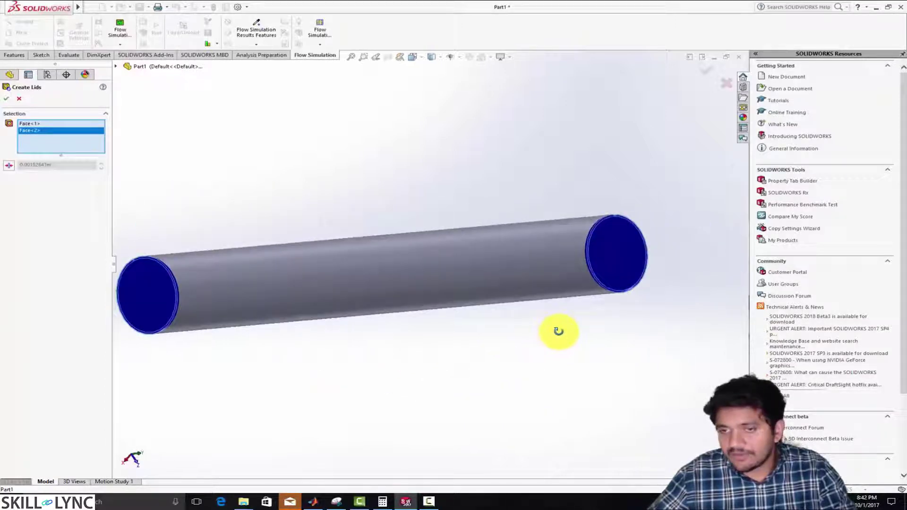
{"action": "left_click", "coordinate": [7, 100]}
{"action": "middle_click_drag", "start_coordinate": [318, 359], "coordinate": [371, 360]}
{"action": "middle_click_drag", "start_coordinate": [514, 236], "coordinate": [476, 245]}
{"action": "scroll", "coordinate": [435, 208], "scroll_direction": "down", "scroll_amount": 3}
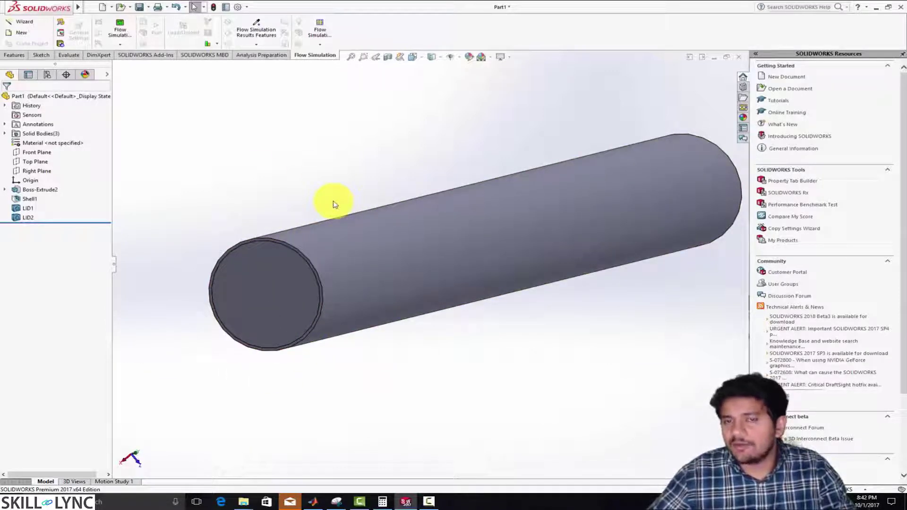
{"action": "middle_click_drag", "start_coordinate": [264, 172], "coordinate": [320, 239]}
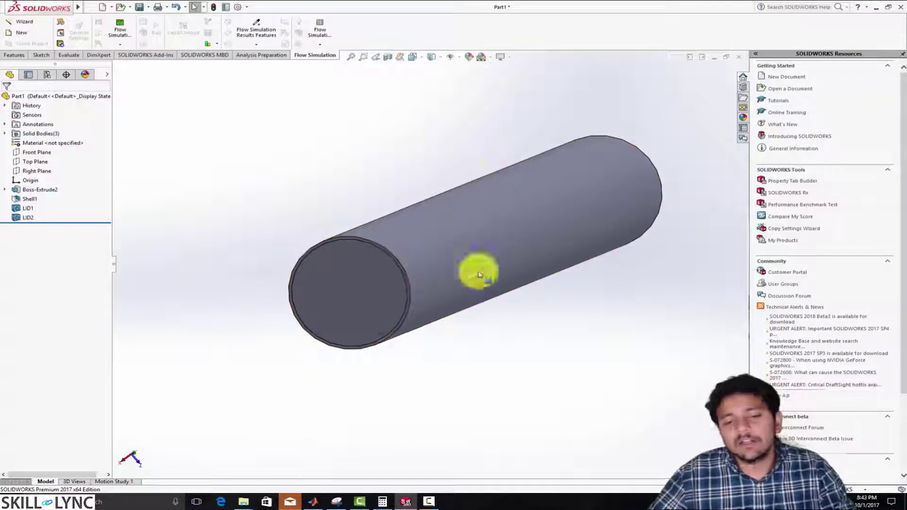
{"action": "middle_click_drag", "start_coordinate": [432, 348], "coordinate": [378, 327]}
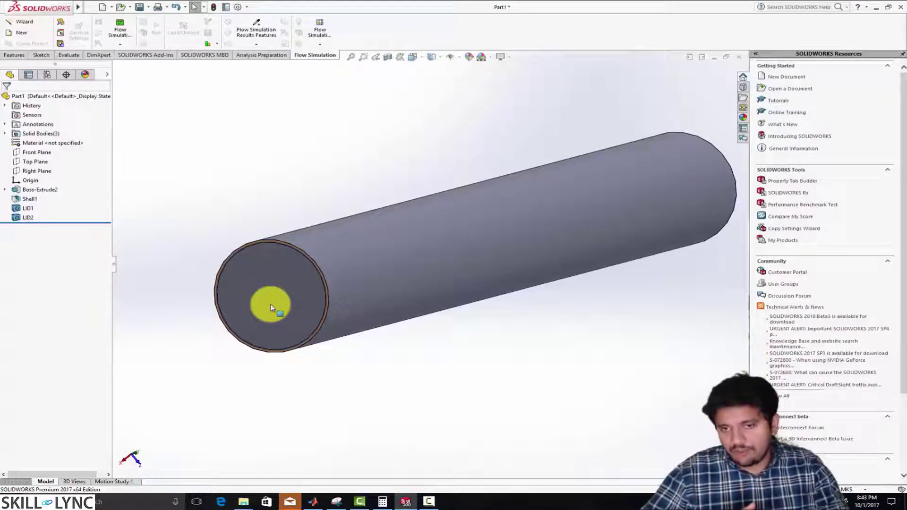
{"action": "scroll", "coordinate": [331, 315], "scroll_direction": "up", "scroll_amount": 3}
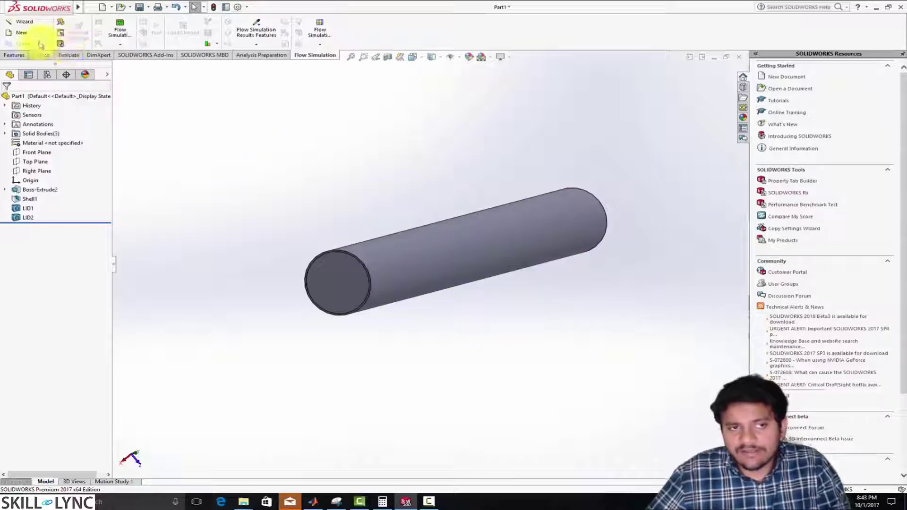
- Start saving the part and create a pipe_flow folder for it in EdXengine\Courses\sw_cfd on the DATA (D:) drive
{"action": "left_click", "coordinate": [20, 24]}
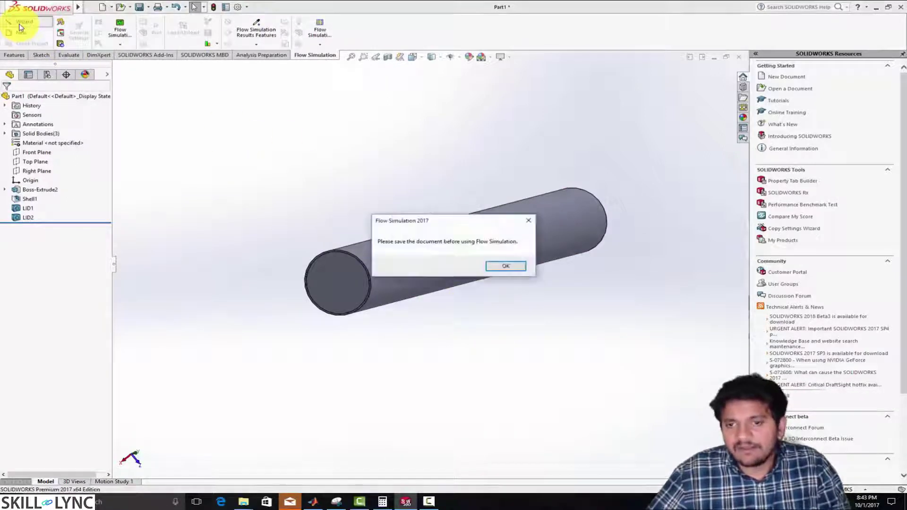
{"action": "left_click", "coordinate": [503, 265]}
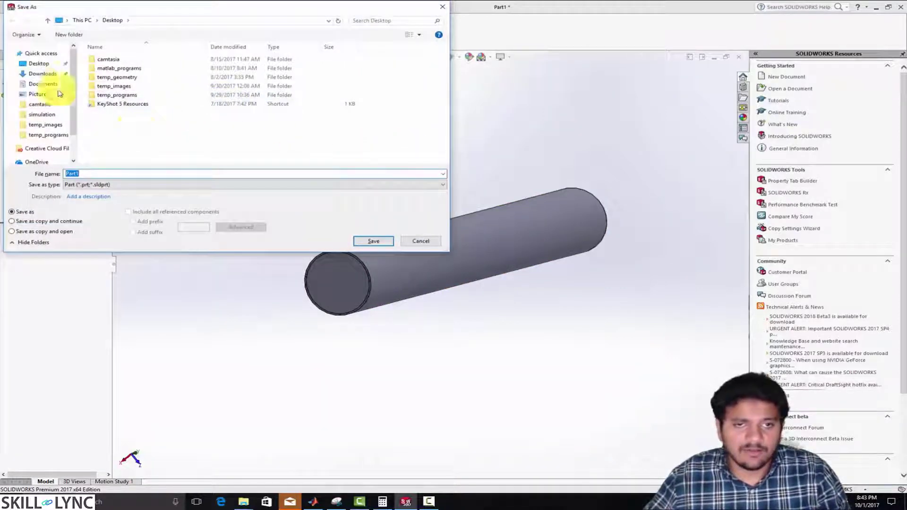
{"action": "left_click", "coordinate": [43, 83]}
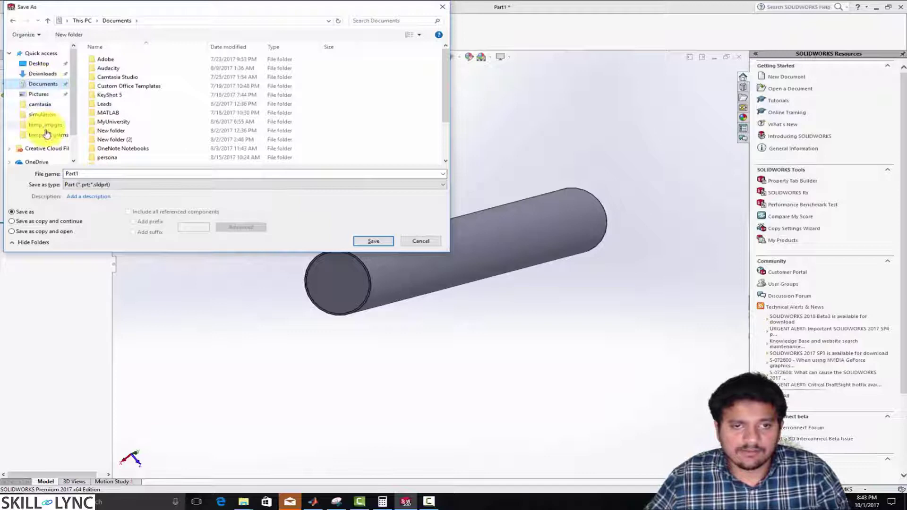
{"action": "scroll", "coordinate": [47, 149], "scroll_direction": "down", "scroll_amount": 1}
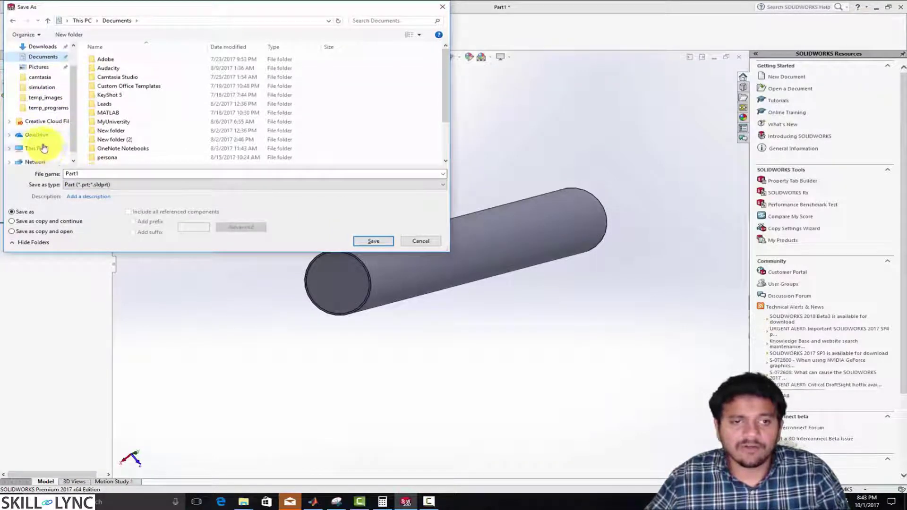
{"action": "left_click", "coordinate": [41, 149]}
{"action": "double_click", "coordinate": [229, 130]}
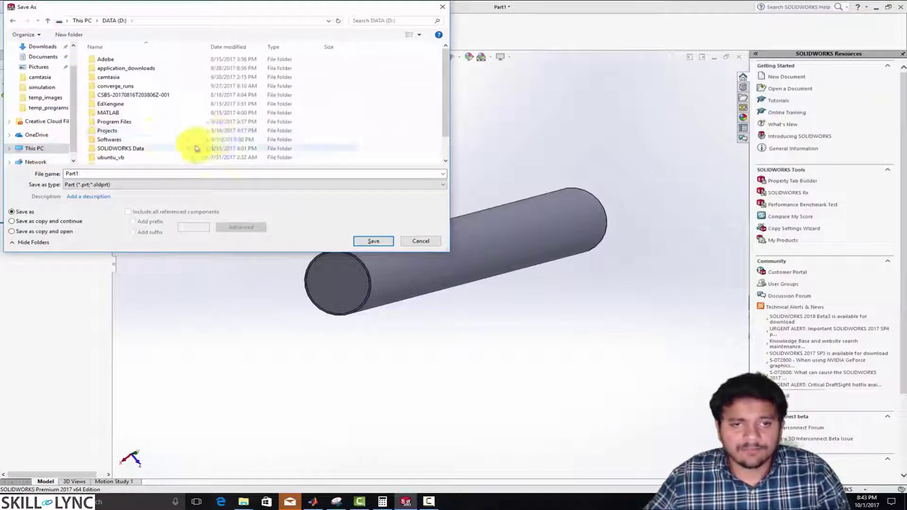
{"action": "double_click", "coordinate": [126, 112]}
{"action": "double_click", "coordinate": [121, 79]}
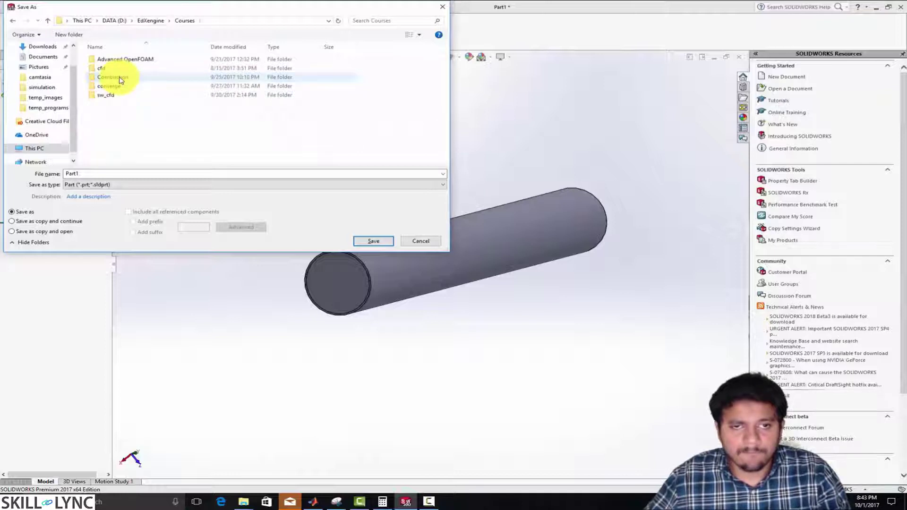
{"action": "double_click", "coordinate": [116, 95]}
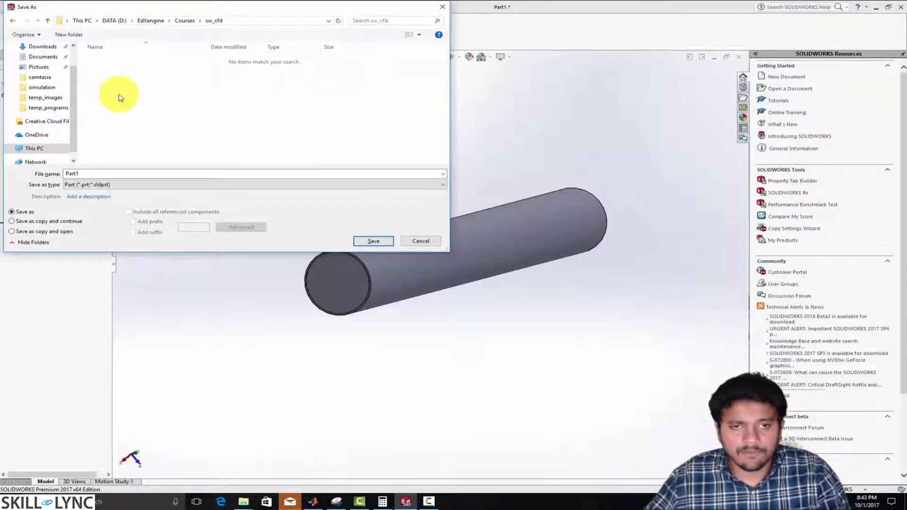
{"action": "left_click", "coordinate": [69, 38]}
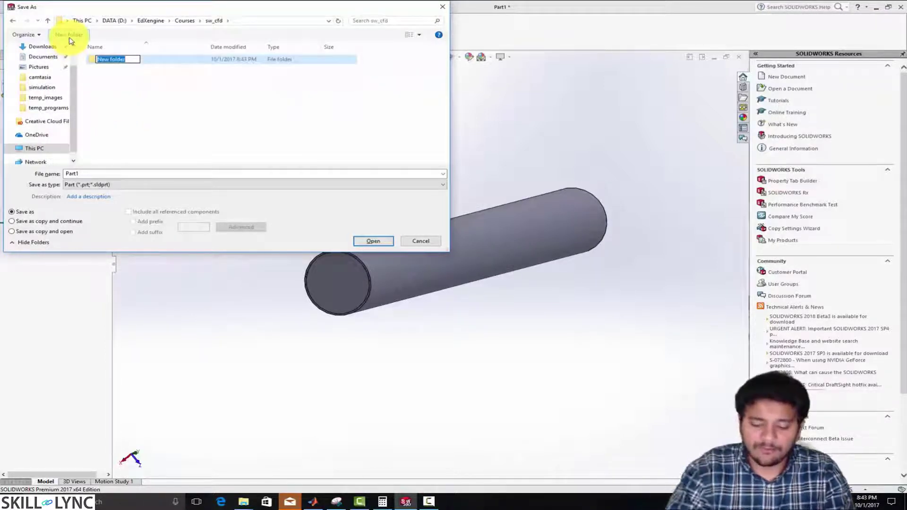
{"action": "type", "text": "pipe_flow"}
{"action": "key", "text": "Return"}
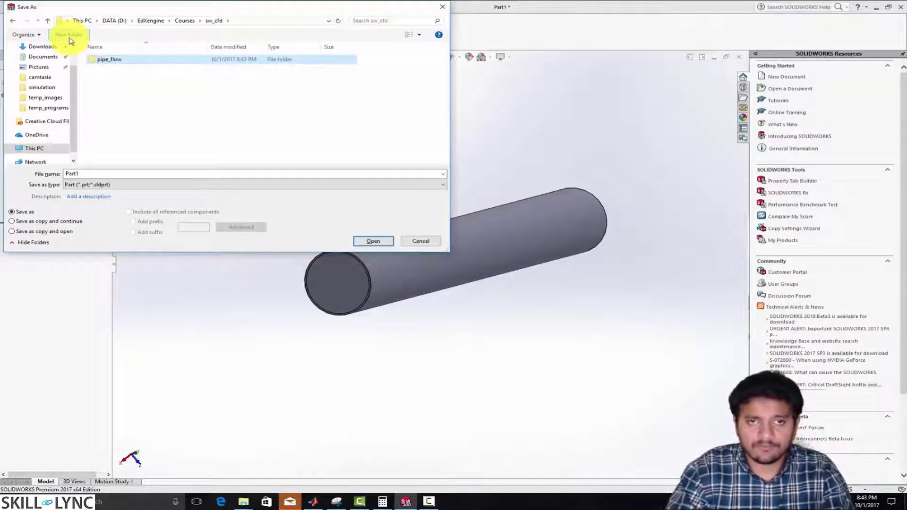
- Save the part as pipe inside the pipe_flow folder
{"action": "double_click", "coordinate": [101, 59]}
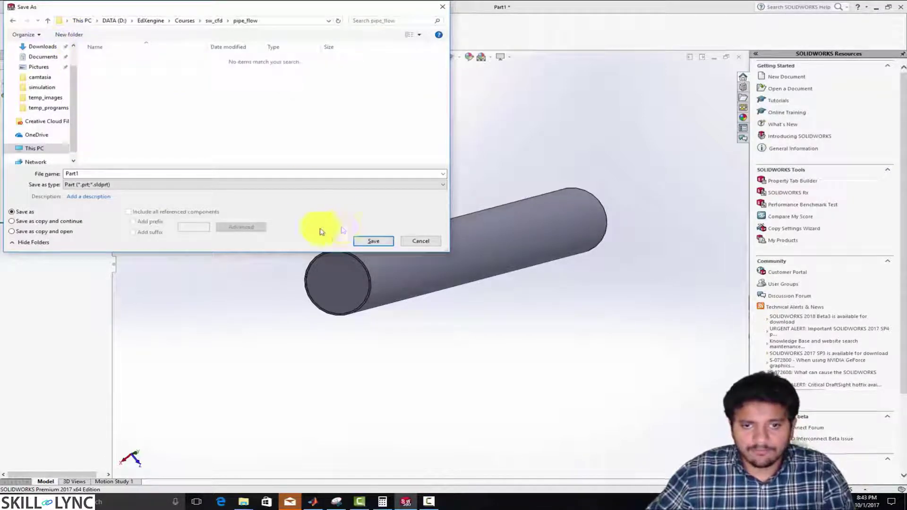
{"action": "double_click", "coordinate": [152, 172]}
{"action": "type", "text": "pipe"}
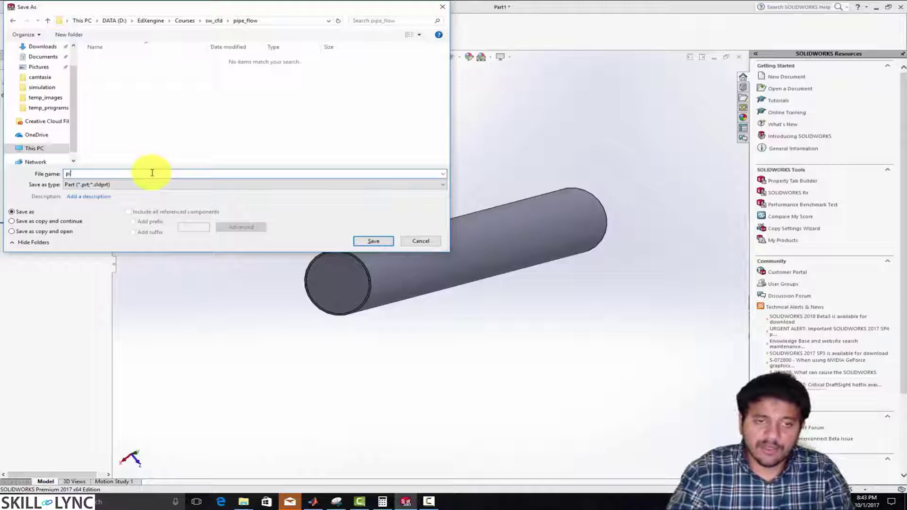
{"action": "left_click", "coordinate": [355, 242]}
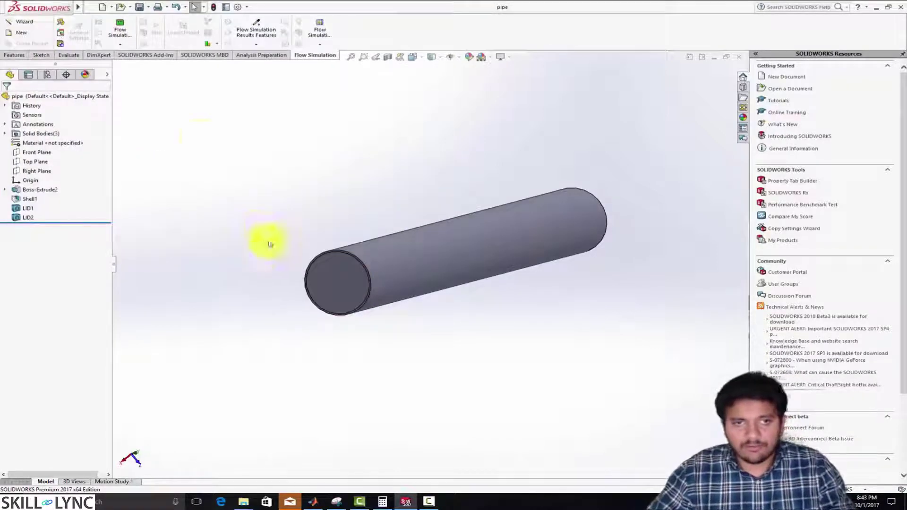
- Start a new Flow Simulation project with the Wizard and name it Pipe flow, using the current configuration
{"action": "left_click", "coordinate": [23, 21]}
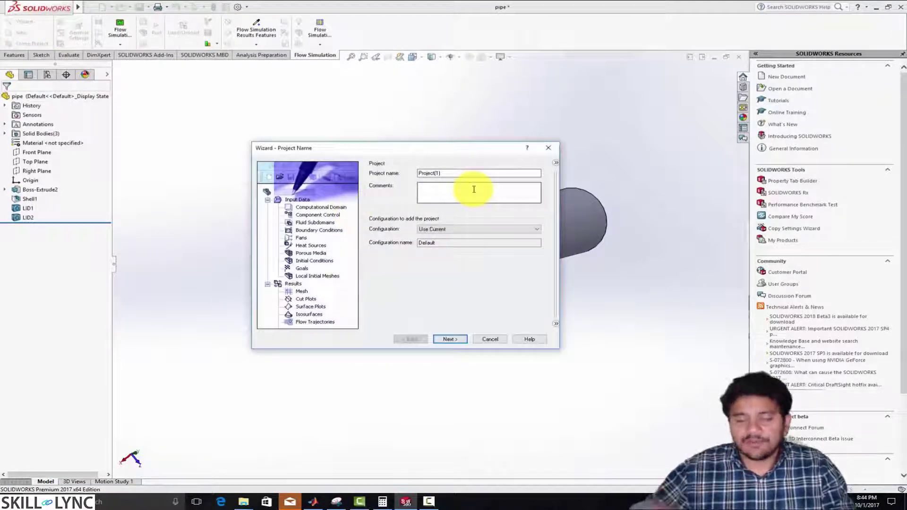
{"action": "left_click", "coordinate": [450, 173]}
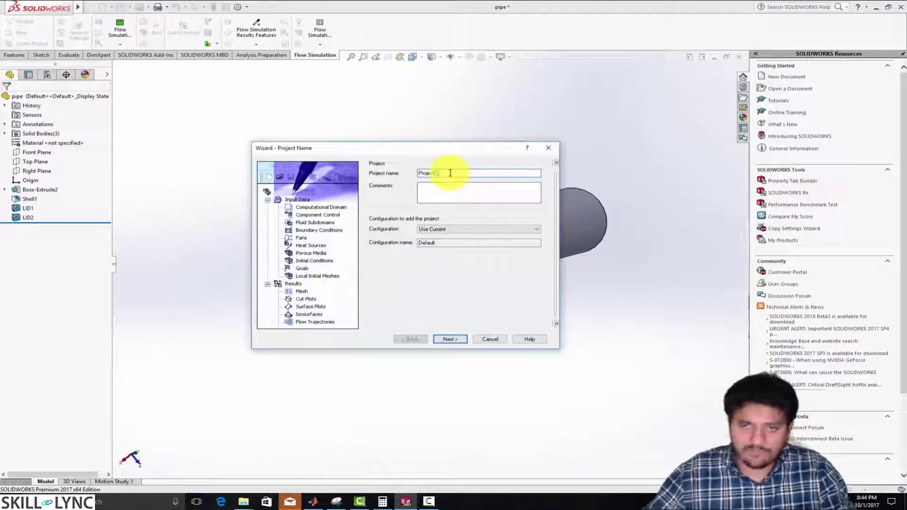
{"action": "double_click", "coordinate": [450, 172]}
{"action": "type", "text": "Pipe flo"}
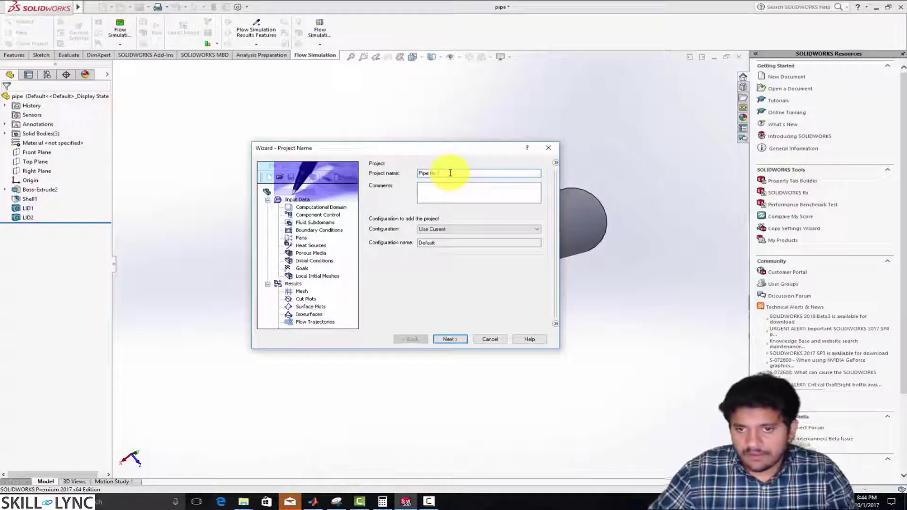
{"action": "type", "text": "w"}
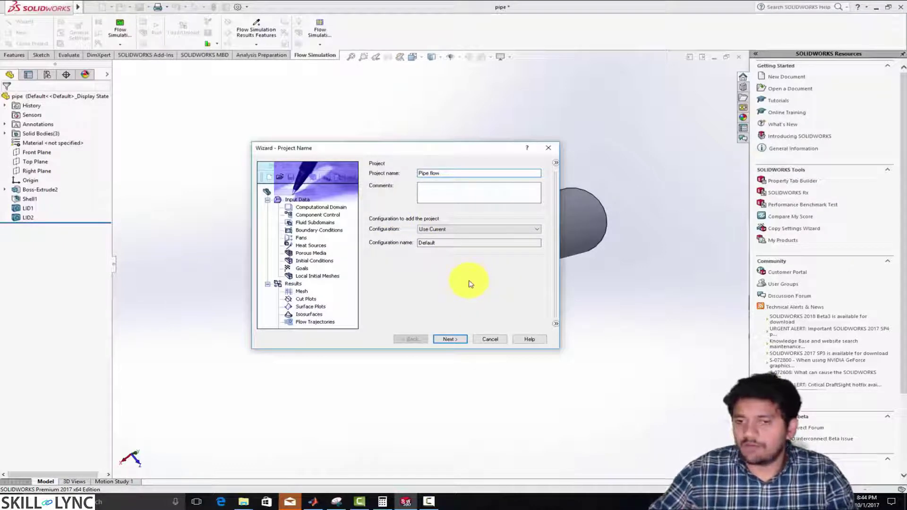
{"action": "left_click", "coordinate": [439, 196]}
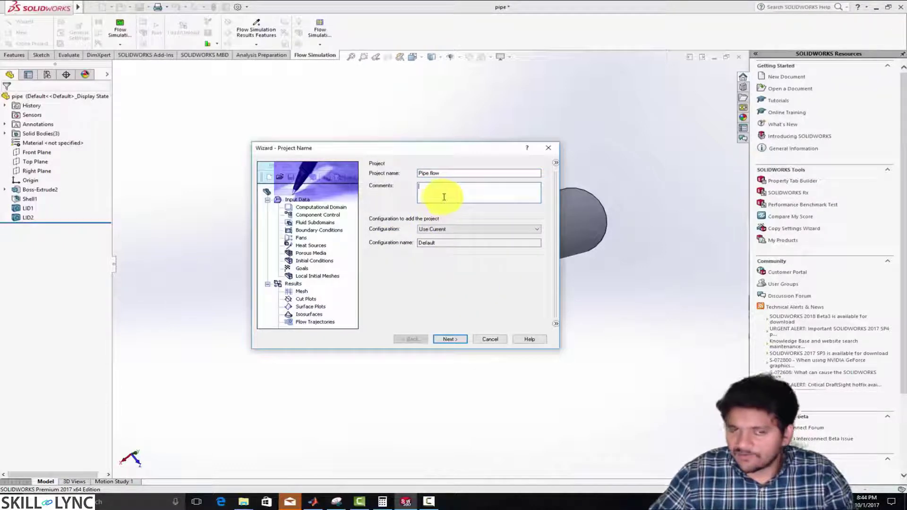
- Accept the SI (m-kg-s) unit system and an internal analysis that excludes cavities without flow conditions
{"action": "left_click", "coordinate": [446, 339]}
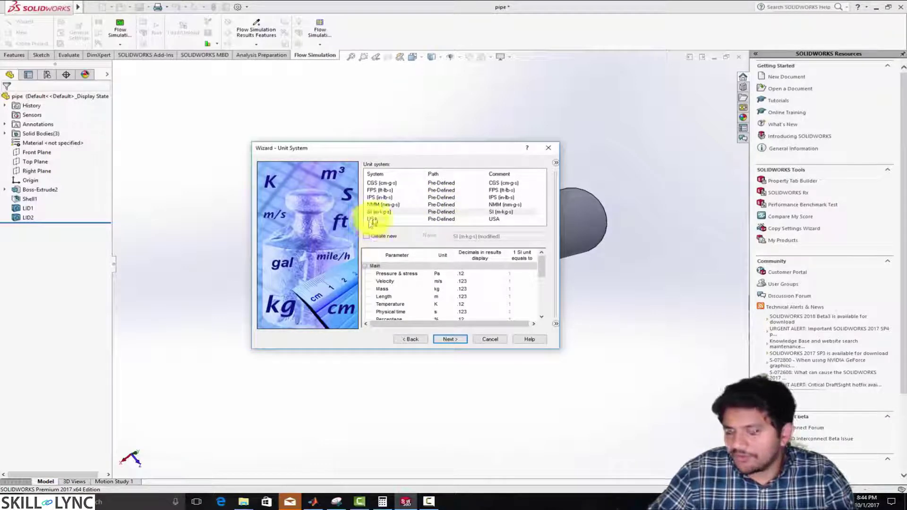
{"action": "left_click", "coordinate": [448, 339]}
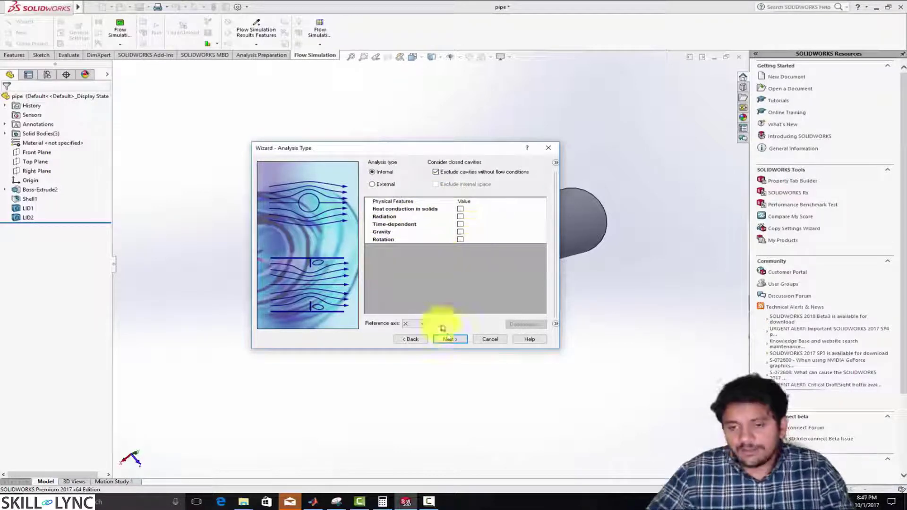
{"action": "left_click", "coordinate": [449, 339]}
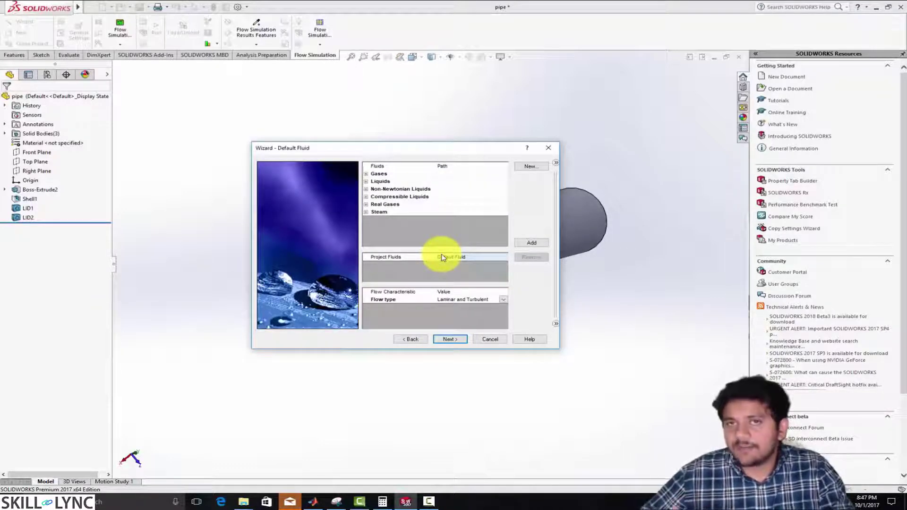
- Add Air from the pre-defined gases as the project fluid and keep the flow type at Laminar and Turbulent
{"action": "double_click", "coordinate": [371, 175]}
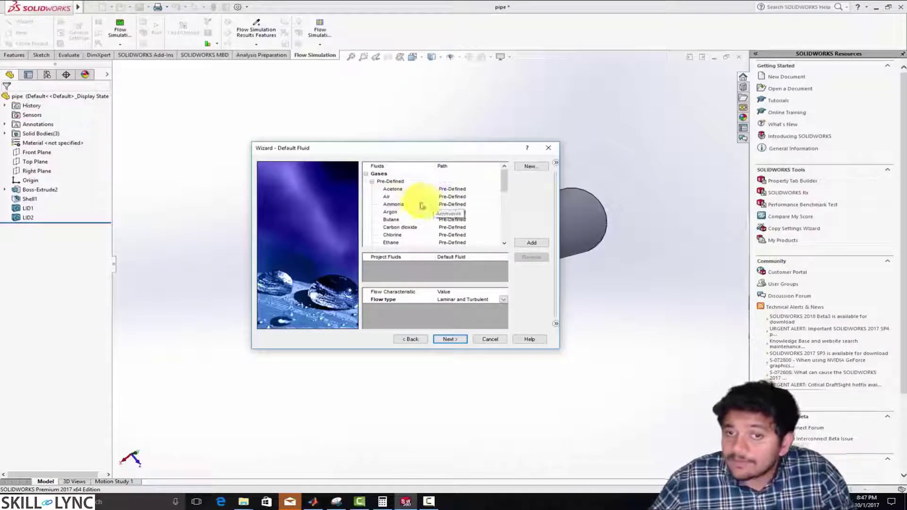
{"action": "left_click", "coordinate": [390, 198]}
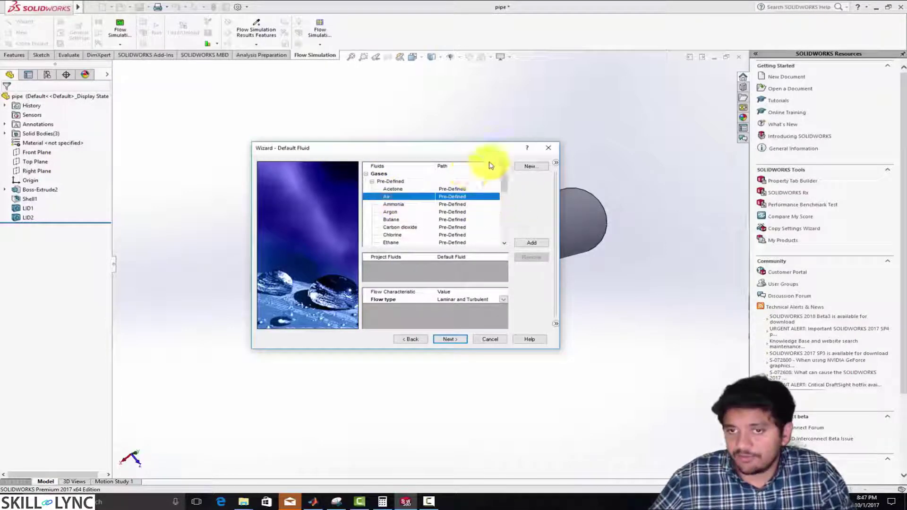
{"action": "left_click", "coordinate": [531, 243]}
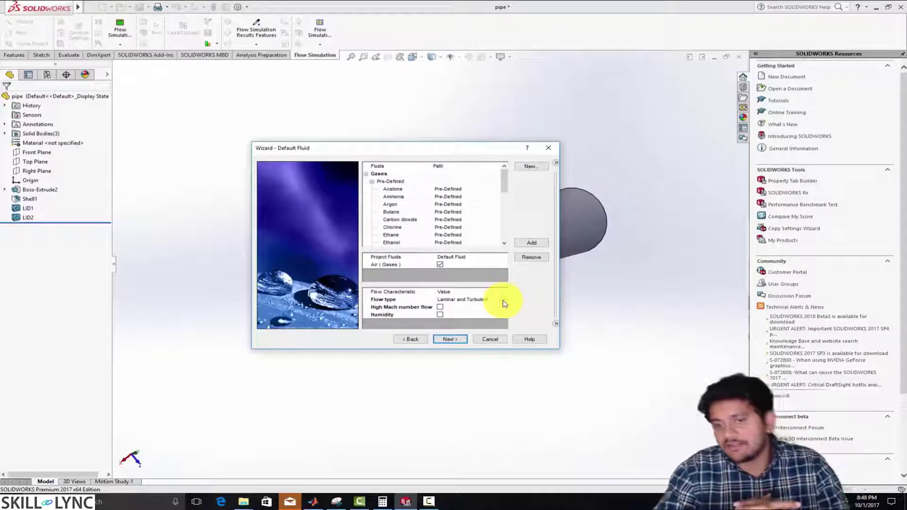
{"action": "left_click", "coordinate": [503, 303]}
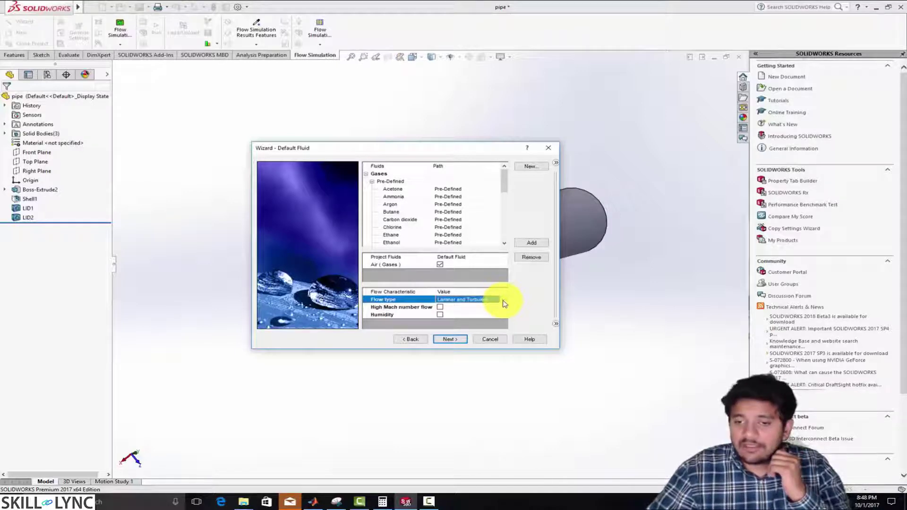
{"action": "left_click", "coordinate": [496, 299]}
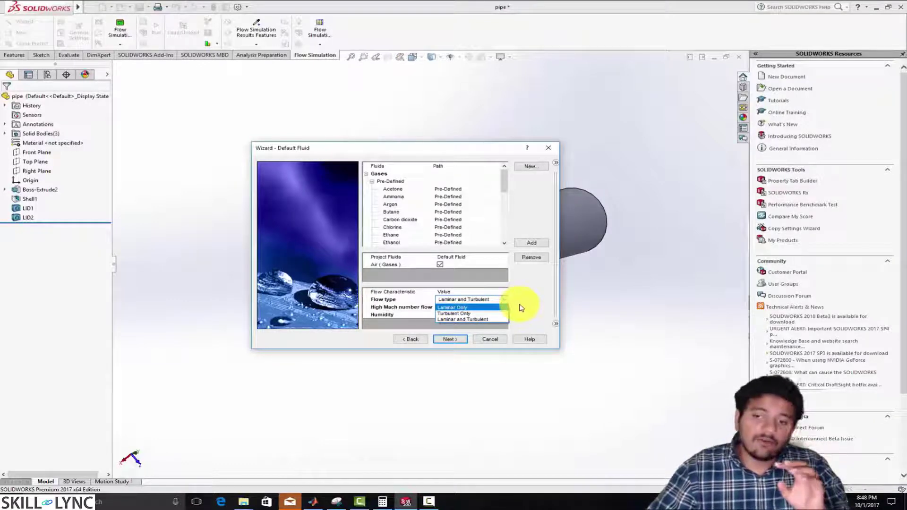
{"action": "left_click", "coordinate": [502, 322]}
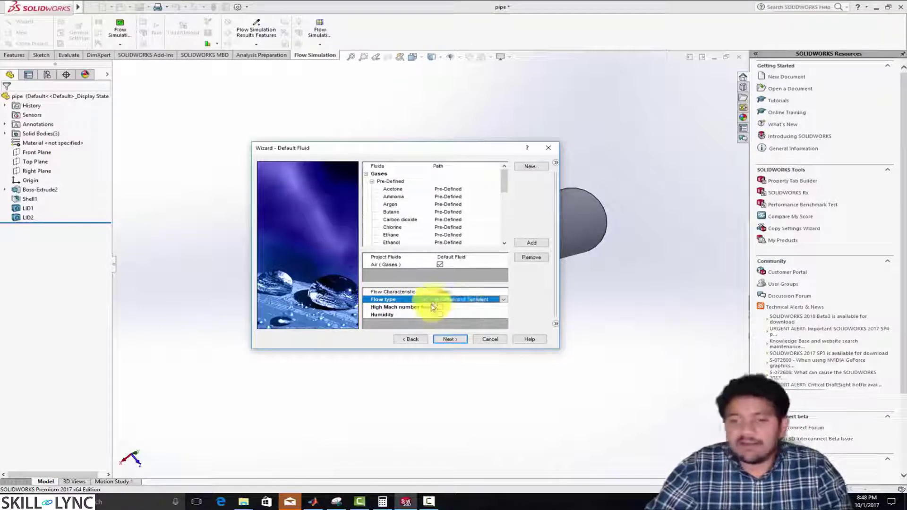
{"action": "left_click", "coordinate": [456, 339]}
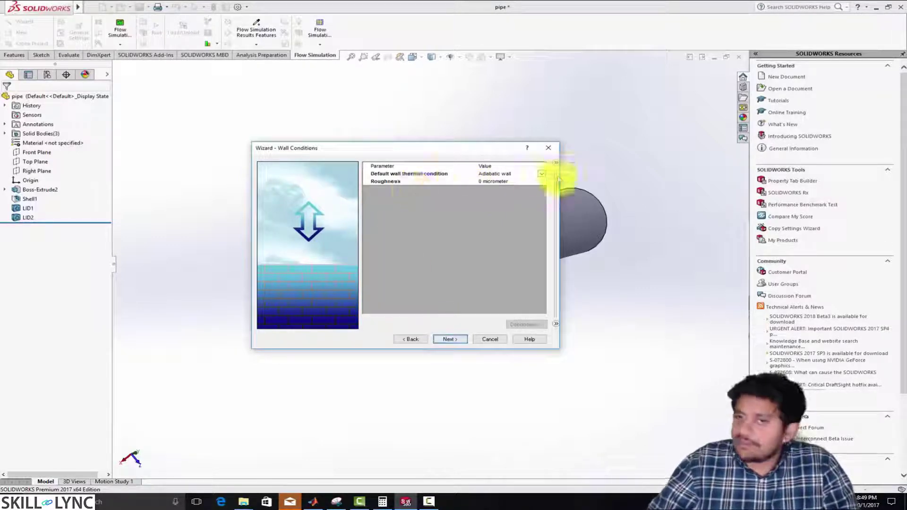
- Accept the adiabatic, zero-roughness wall conditions and the default initial conditions, including turbulence, and finish the project setup
{"action": "left_click", "coordinate": [450, 340]}
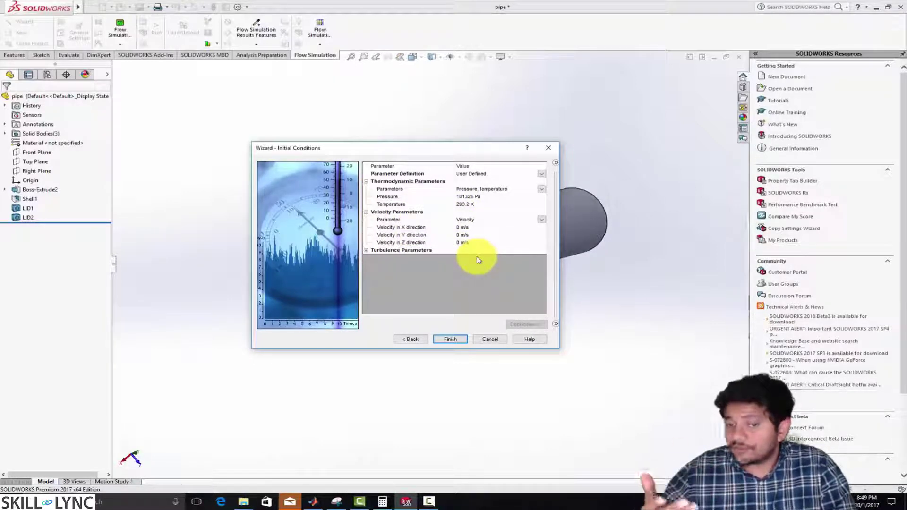
{"action": "left_click", "coordinate": [364, 250]}
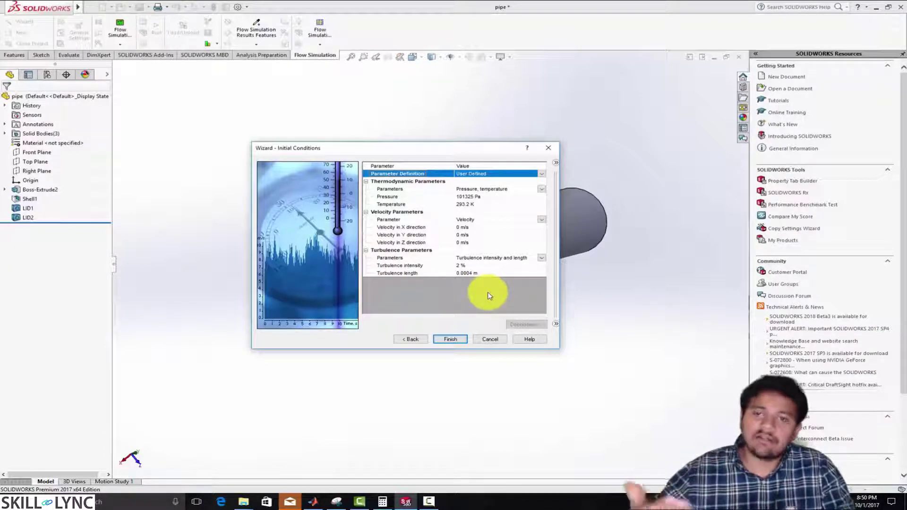
{"action": "left_click", "coordinate": [456, 339]}
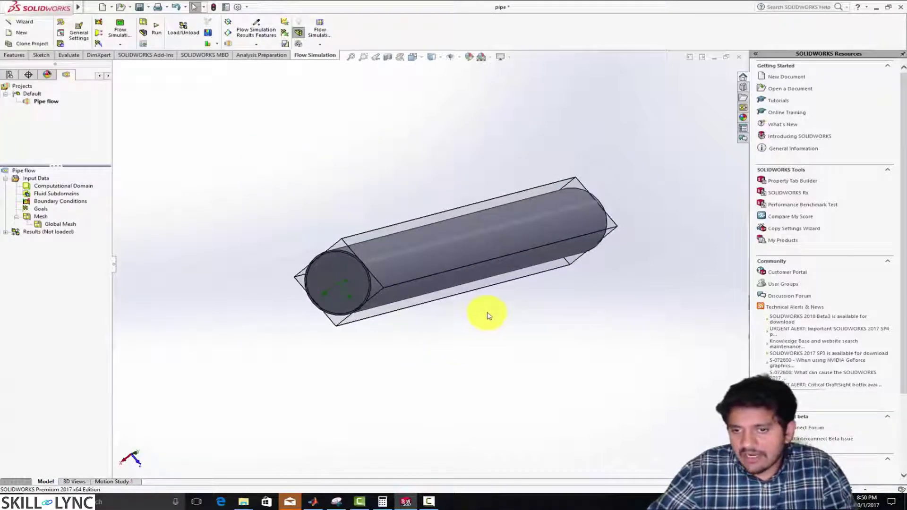
- Select the computational domain and examine its extent around the pipe from several angles
{"action": "middle_click_drag", "start_coordinate": [486, 312], "coordinate": [290, 213]}
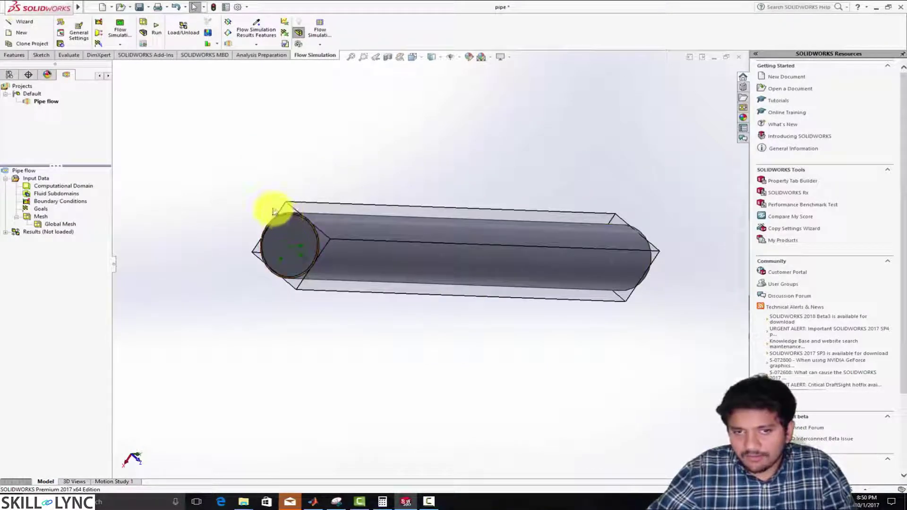
{"action": "left_click", "coordinate": [255, 254]}
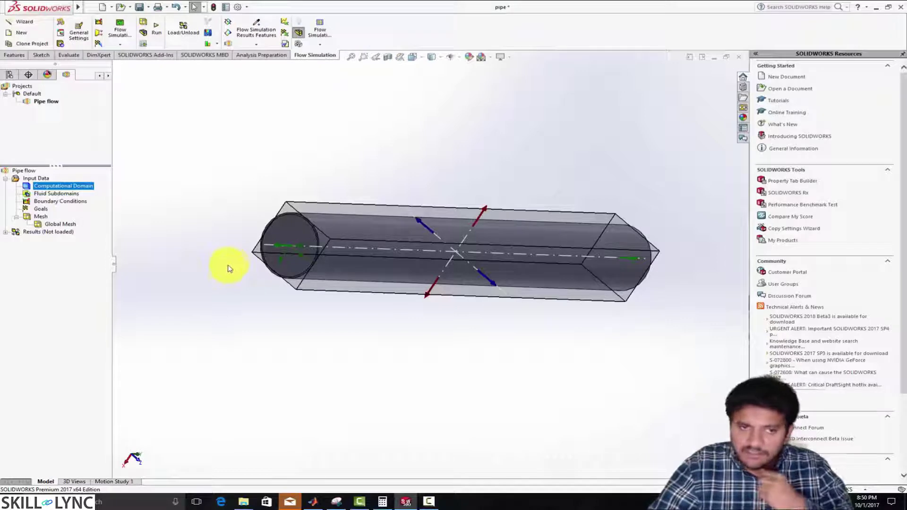
{"action": "middle_click_drag", "start_coordinate": [561, 334], "coordinate": [591, 265]}
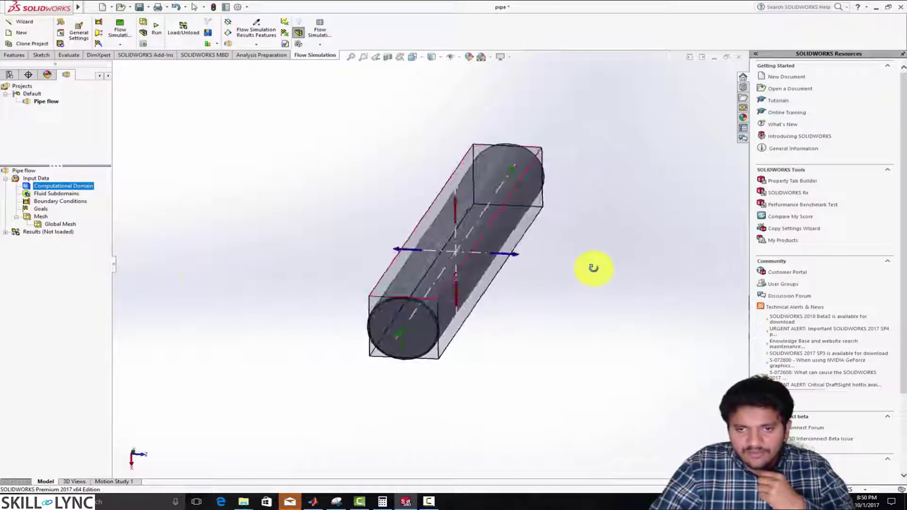
- Insert a new boundary condition and pick the inner face of the near lid (LID2), hidden behind its outer face
{"action": "left_click", "coordinate": [60, 201]}
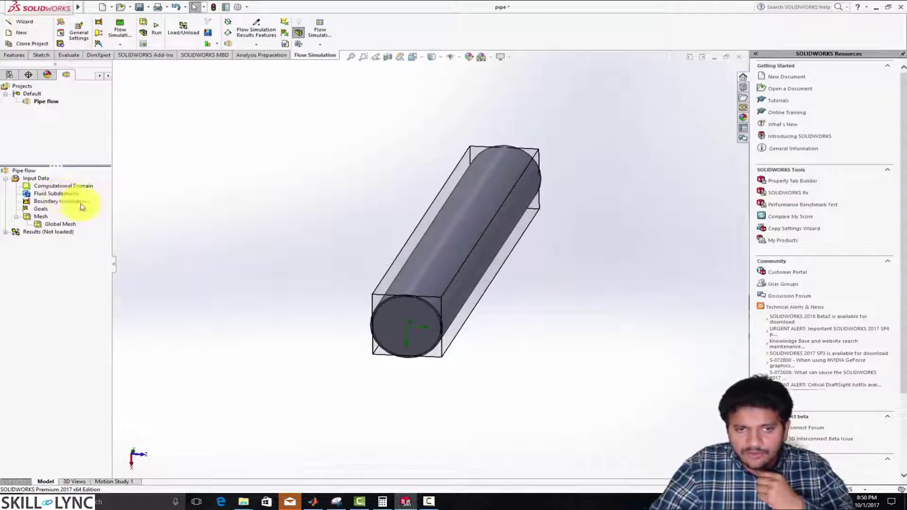
{"action": "right_click", "coordinate": [58, 203]}
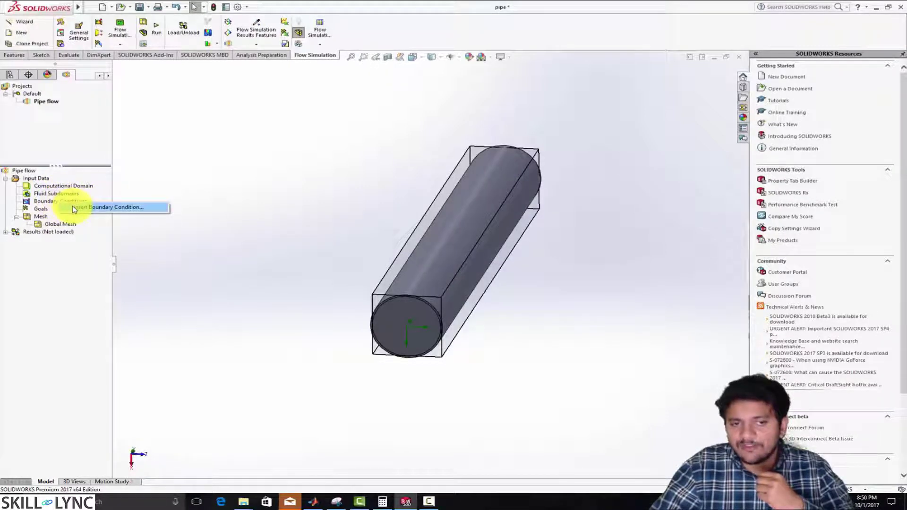
{"action": "left_click", "coordinate": [104, 207]}
{"action": "middle_click_drag", "start_coordinate": [318, 340], "coordinate": [408, 247]}
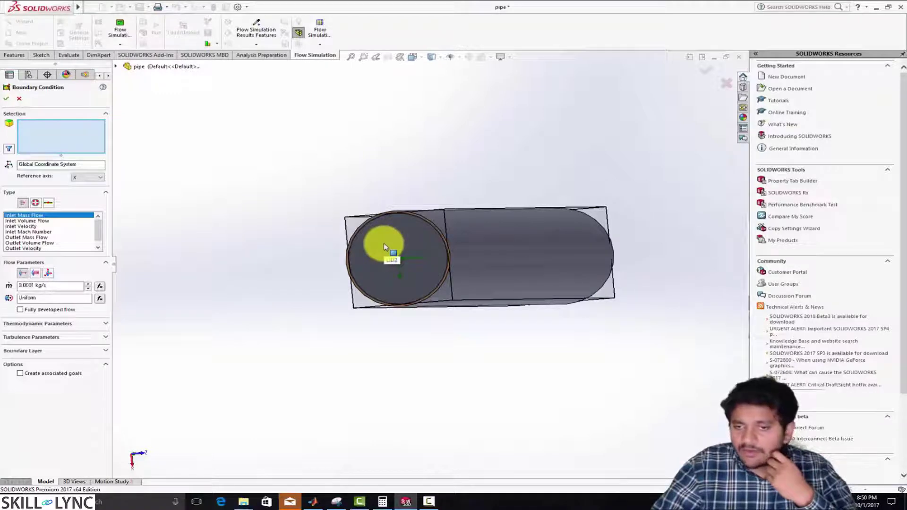
{"action": "right_click", "coordinate": [384, 247]}
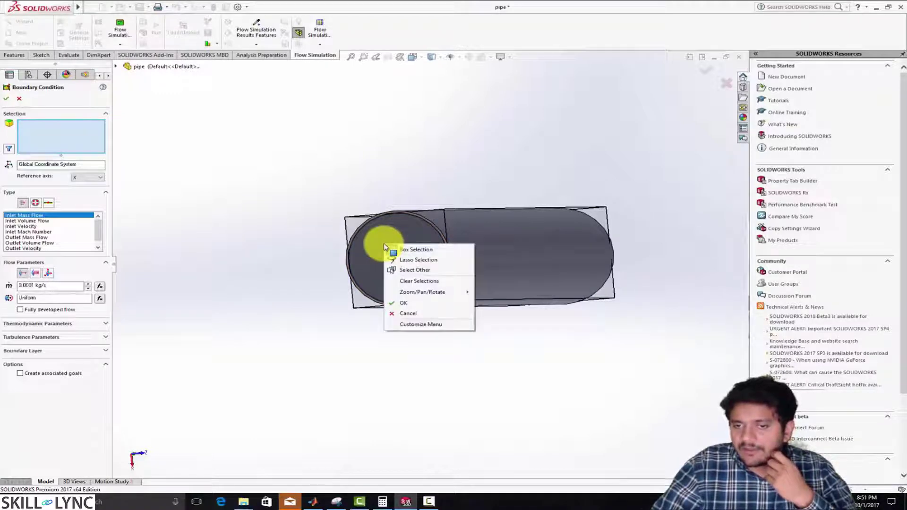
{"action": "left_click", "coordinate": [427, 271]}
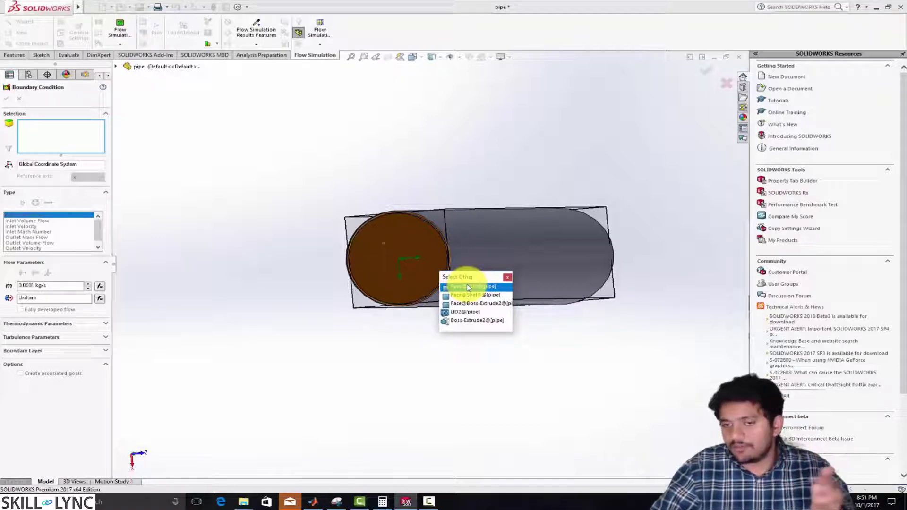
{"action": "left_click", "coordinate": [467, 286]}
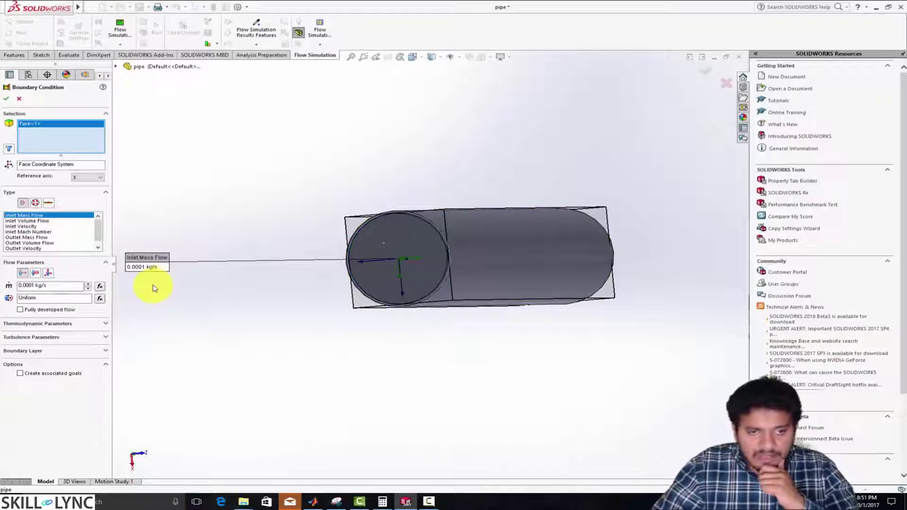
- Make the boundary condition an Inlet Velocity with a value of 1 m/s
{"action": "left_click", "coordinate": [30, 227]}
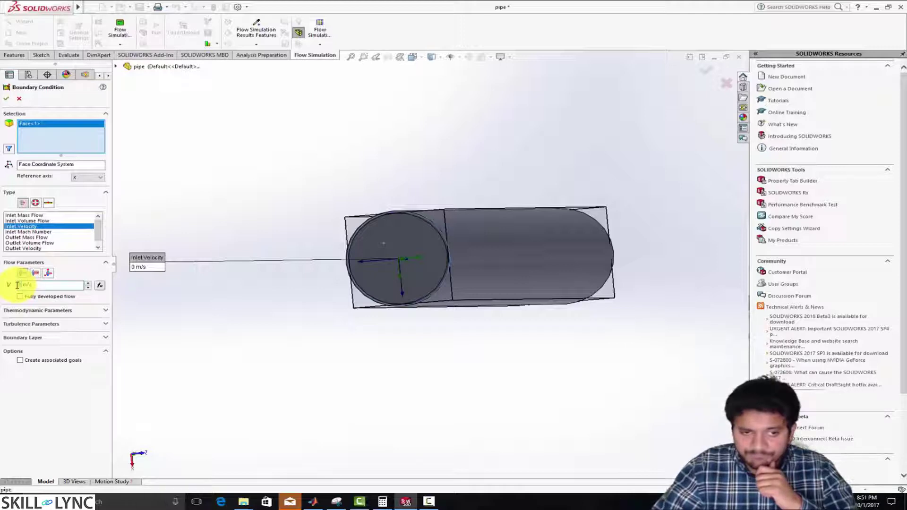
{"action": "left_click", "coordinate": [17, 285]}
{"action": "type", "text": "1"}
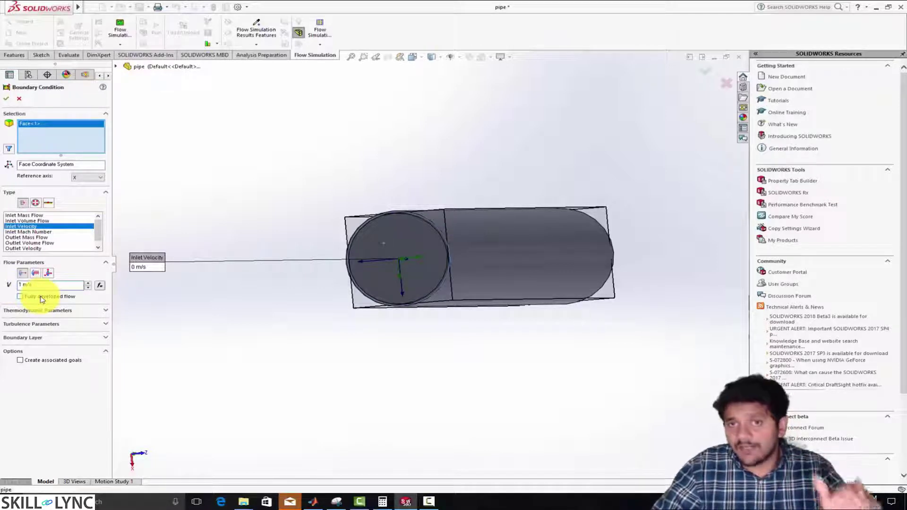